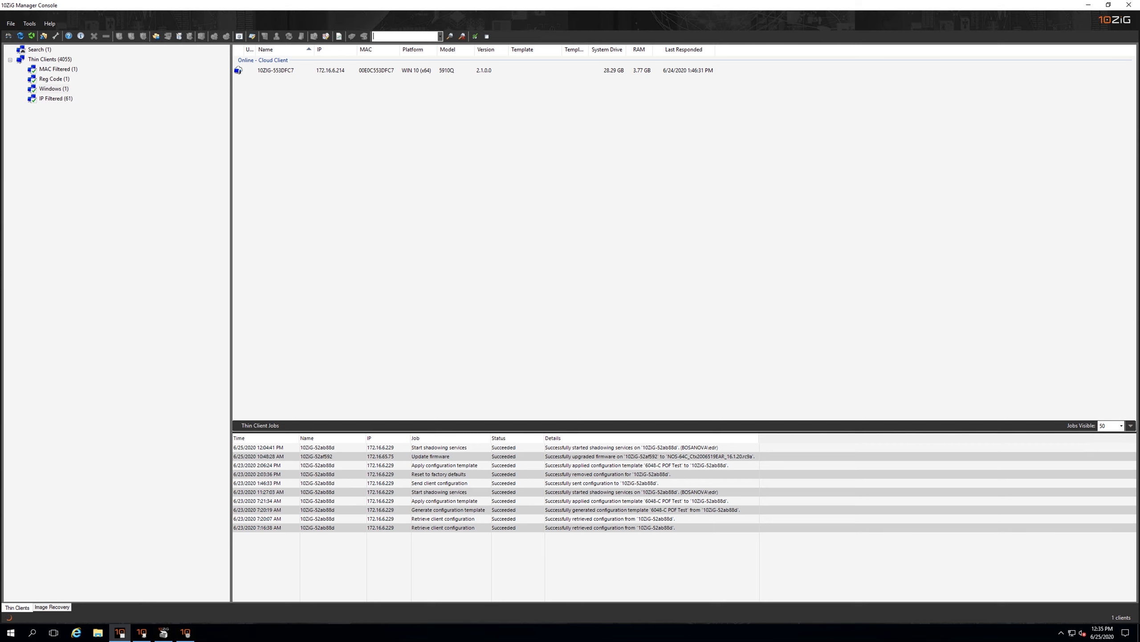
Examine the Cloud Connector port and the advanced on-demand port allocation in Cloud Manager Settings, closing the window when done
{"action": "left_click", "coordinate": [186, 632]}
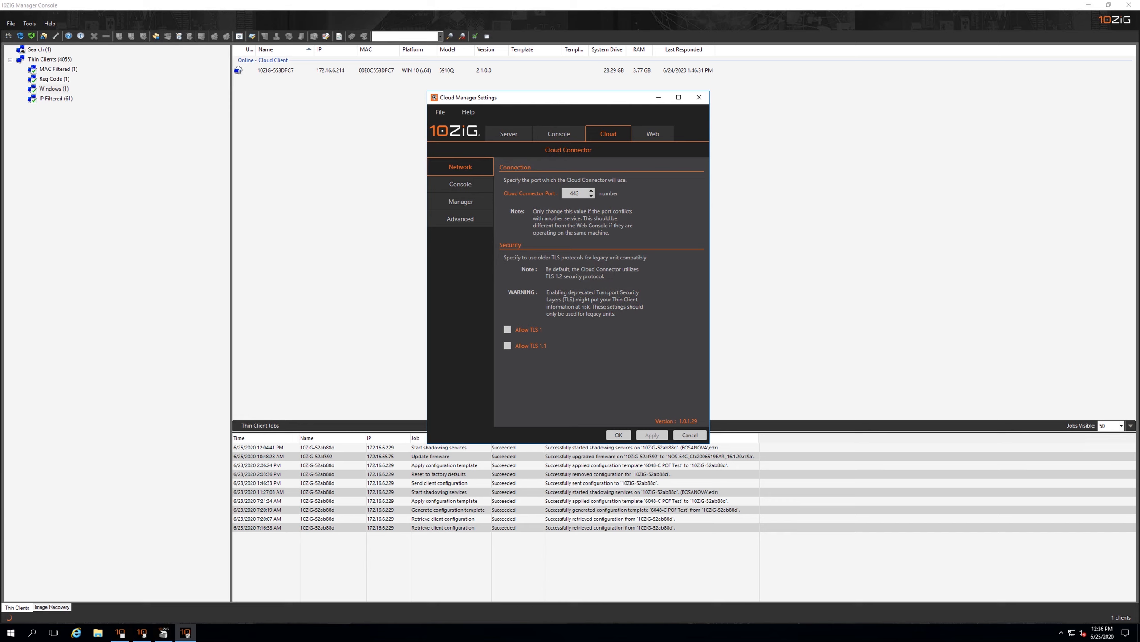
{"action": "double_click", "coordinate": [574, 194]}
{"action": "left_click", "coordinate": [574, 193]}
{"action": "left_click", "coordinate": [461, 218]}
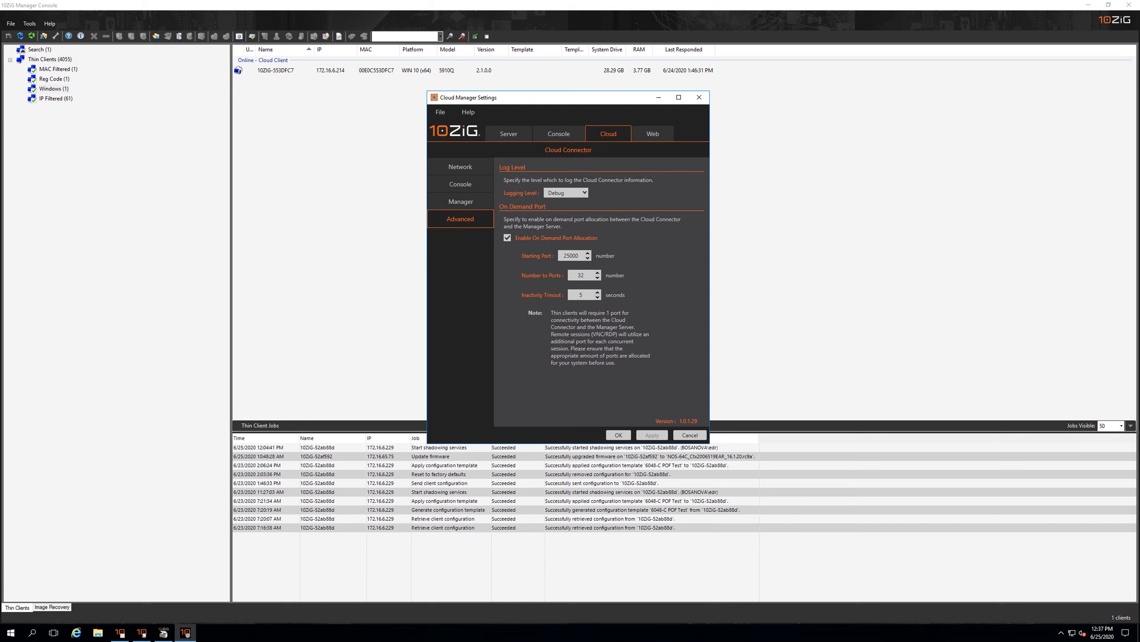
{"action": "double_click", "coordinate": [571, 255]}
{"action": "key", "text": "Tab"}
{"action": "key", "text": "Tab"}
{"action": "left_click", "coordinate": [460, 166]}
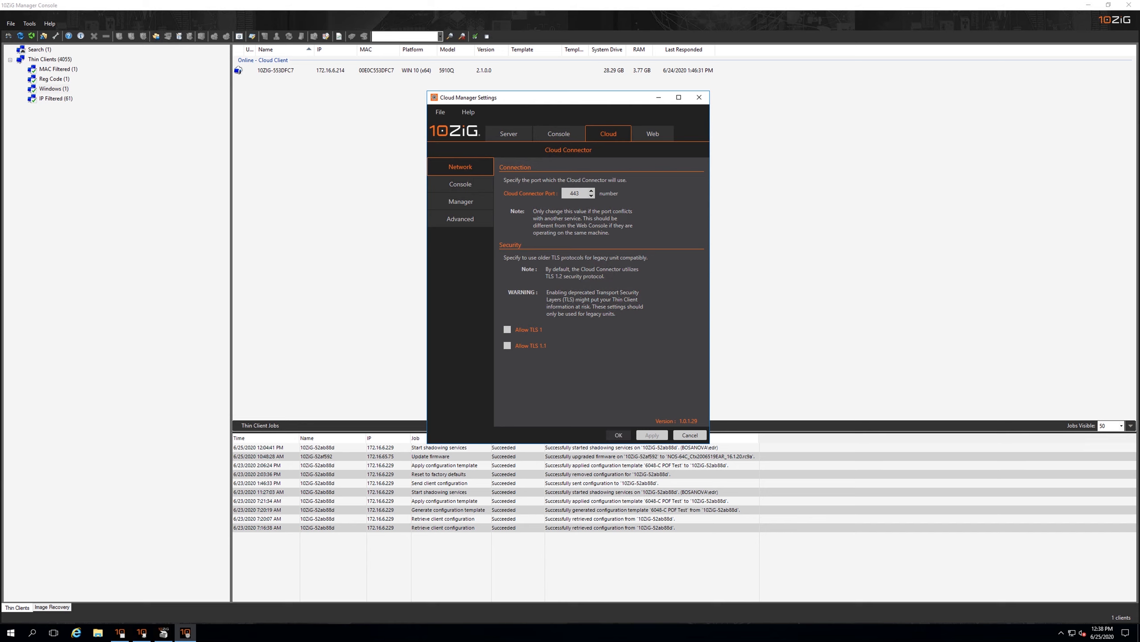
{"action": "left_click", "coordinate": [619, 435]}
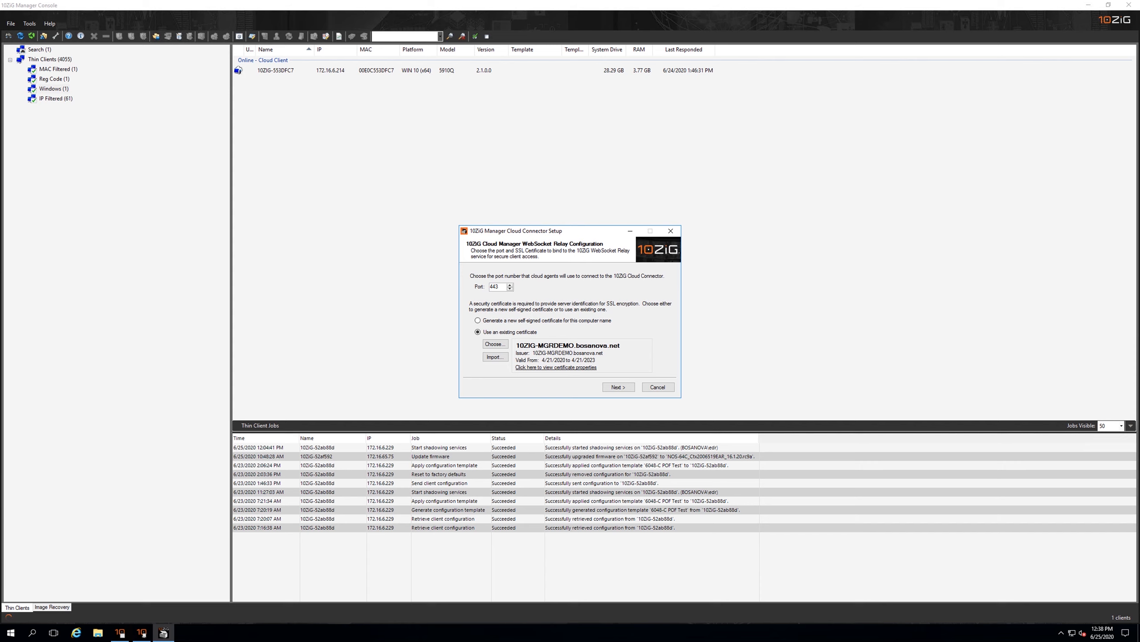
Inspect the WebSocket Relay port and the existing SSL certificate's properties in Cloud Connector Setup, and cancel the setup
{"action": "left_click_drag", "start_coordinate": [500, 287], "coordinate": [493, 286]}
{"action": "left_click", "coordinate": [556, 367]}
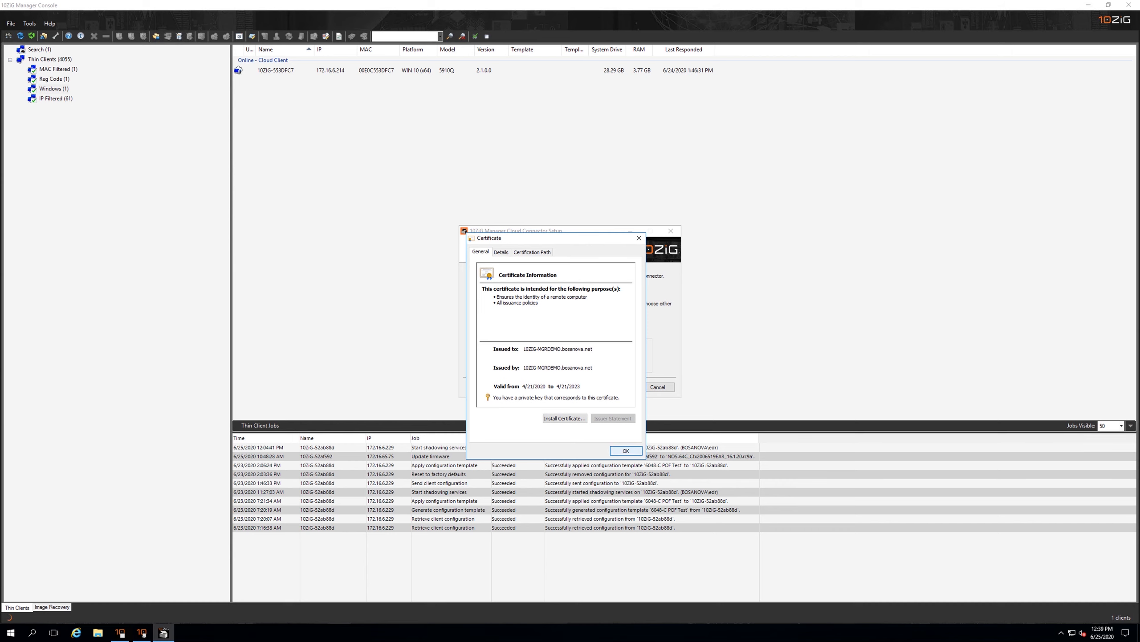
{"action": "left_click", "coordinate": [626, 450]}
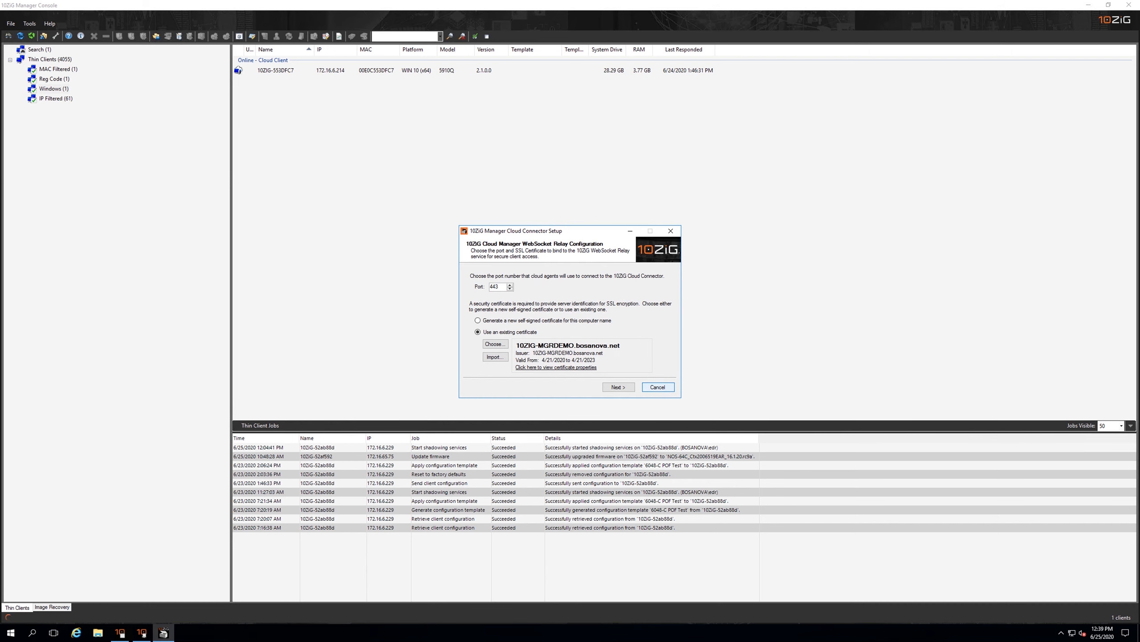
{"action": "left_click", "coordinate": [658, 386]}
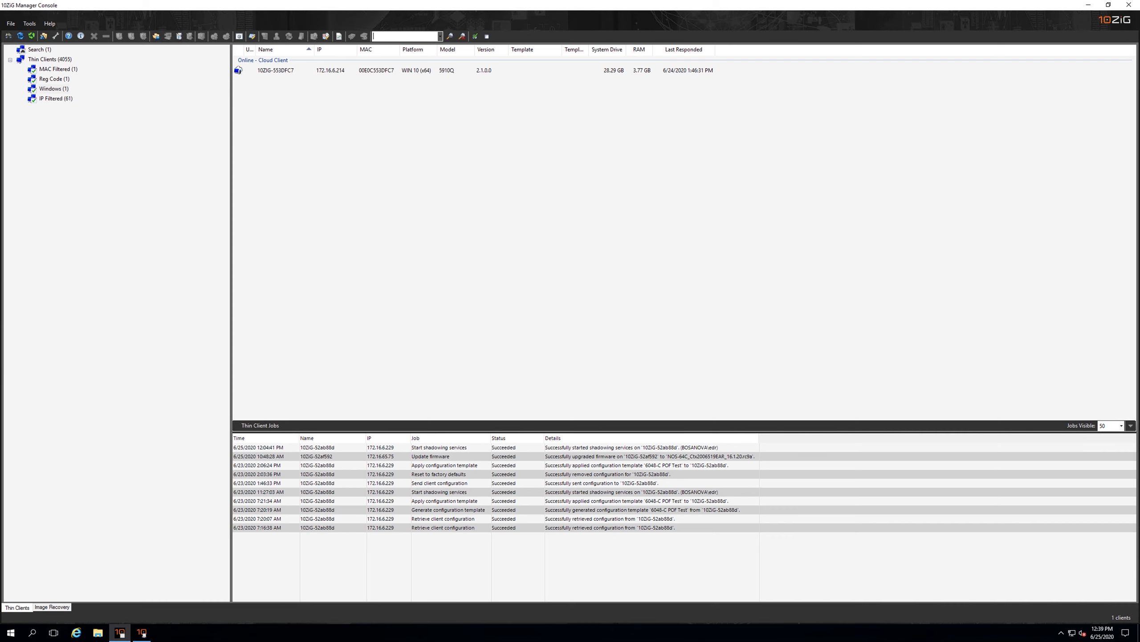
In Role Administration, search the BOSANOVA domain for "support" and add a role for the SupportUS group
{"action": "left_click", "coordinate": [141, 633]}
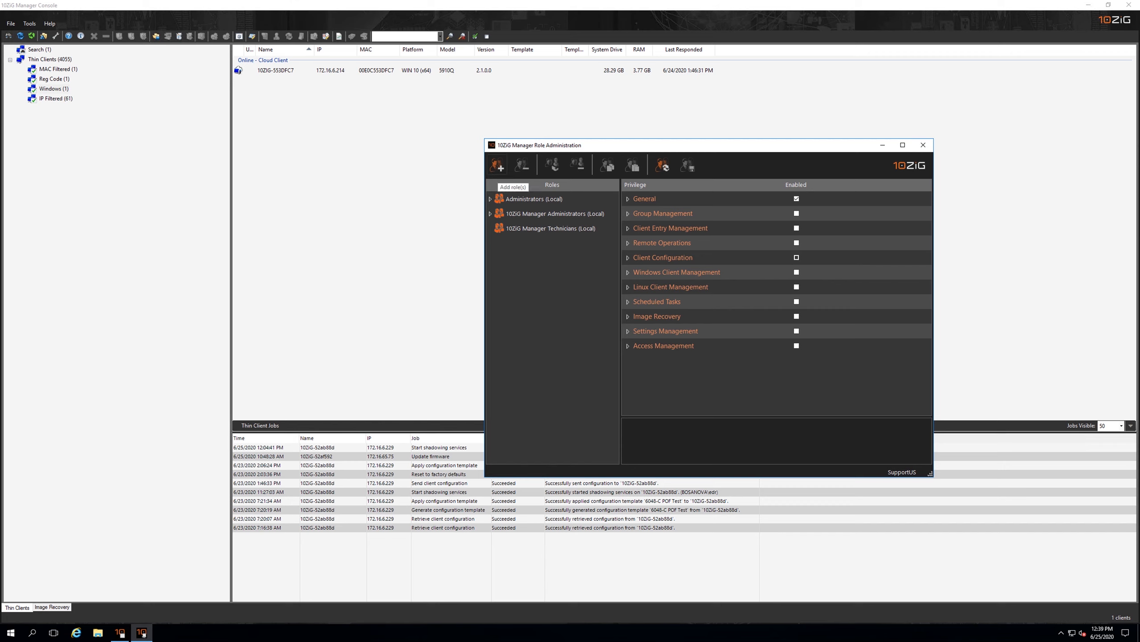
{"action": "left_click", "coordinate": [497, 166]}
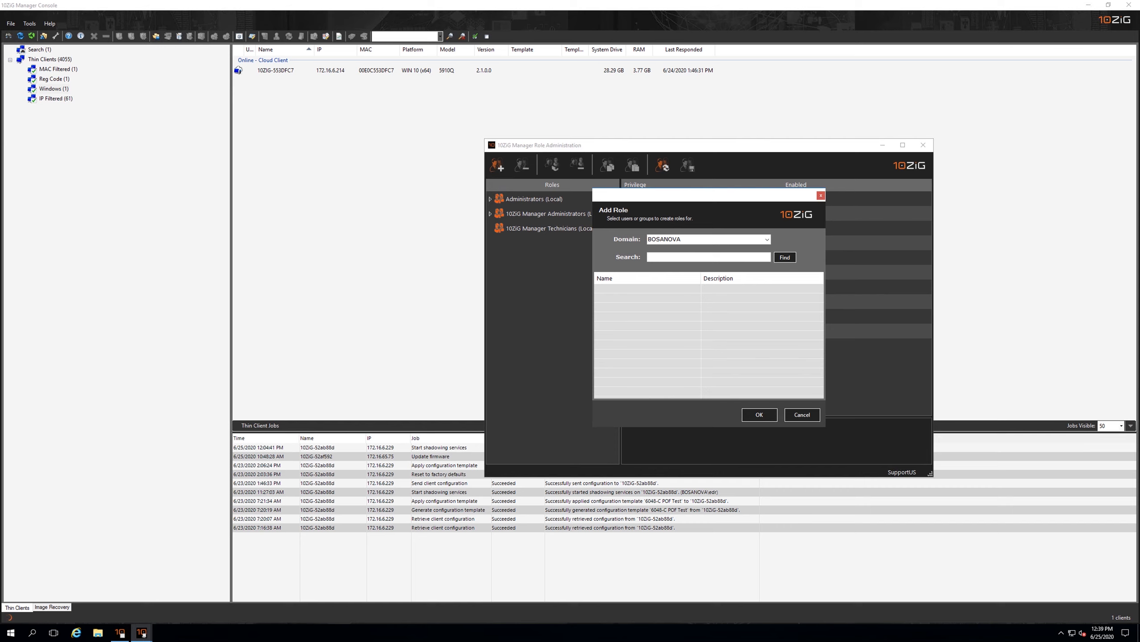
{"action": "left_click", "coordinate": [709, 257]}
{"action": "type", "text": "support"}
{"action": "key", "text": "Return"}
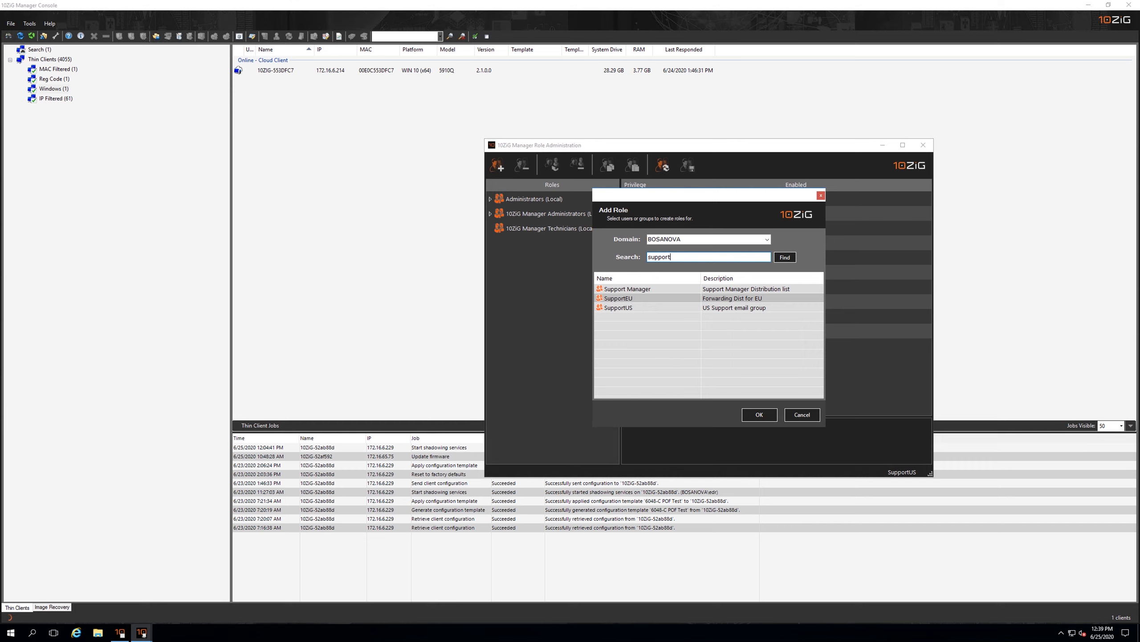
{"action": "left_click", "coordinate": [618, 308]}
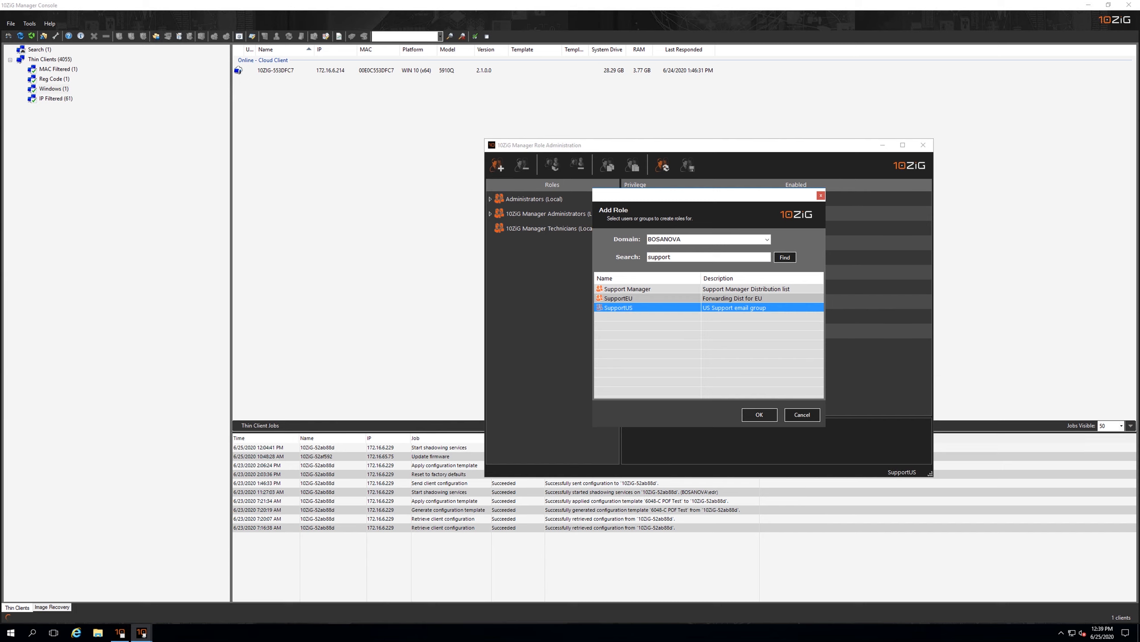
{"action": "key", "text": "Return"}
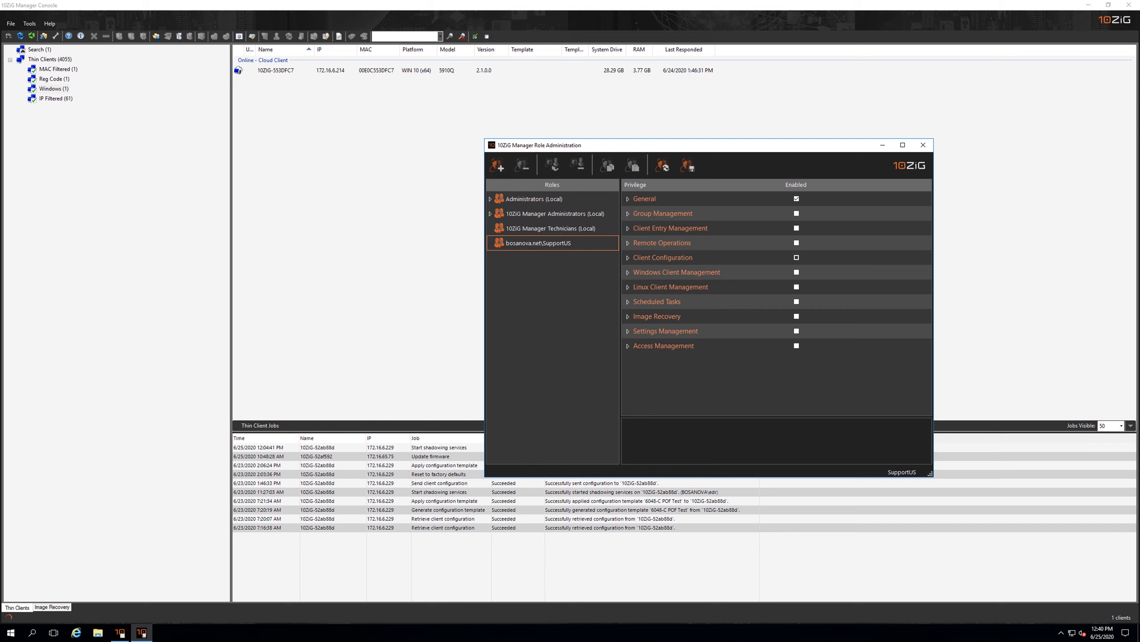
Grant SupportUS the privileges to delete, move and remove thin client entries and generate thin client reports, and save the role
{"action": "left_click", "coordinate": [553, 243]}
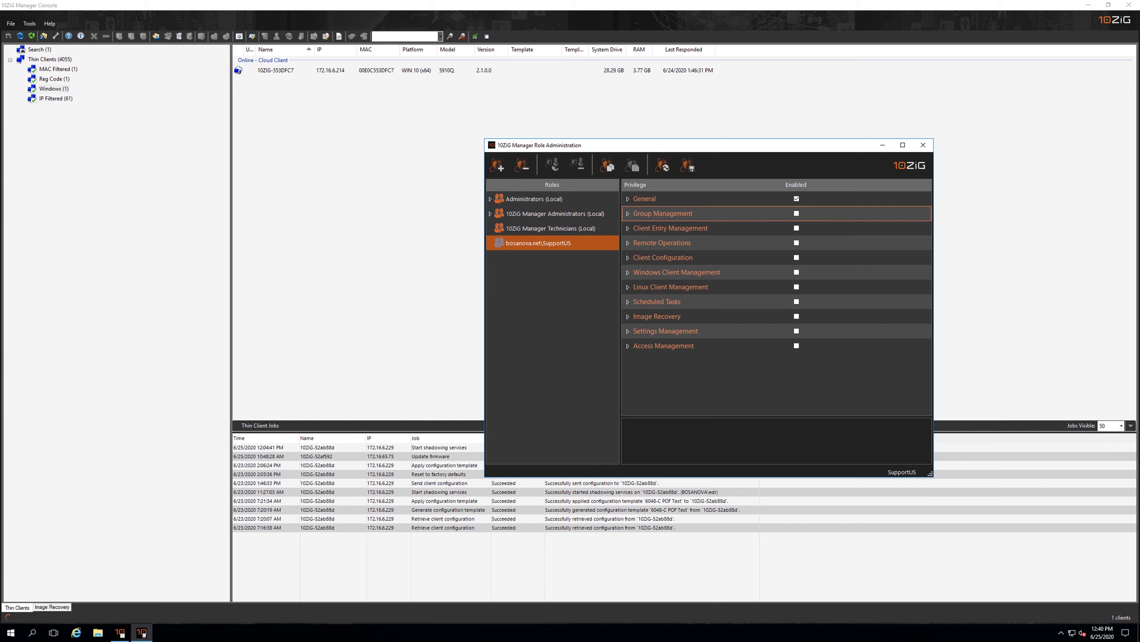
{"action": "left_click", "coordinate": [628, 213]}
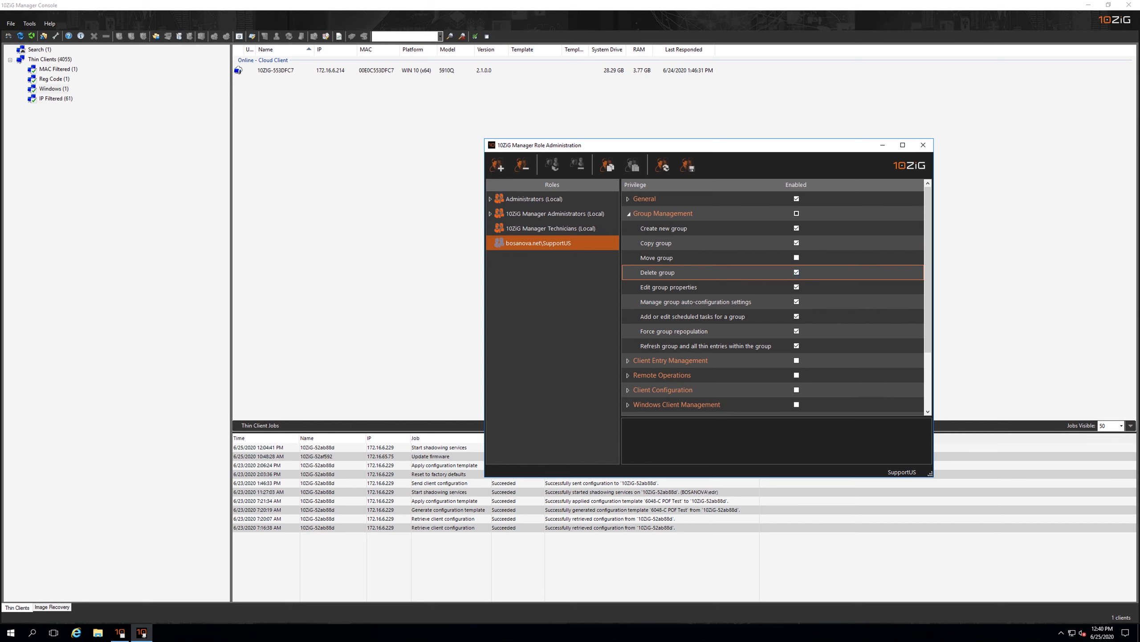
{"action": "left_click", "coordinate": [669, 287]}
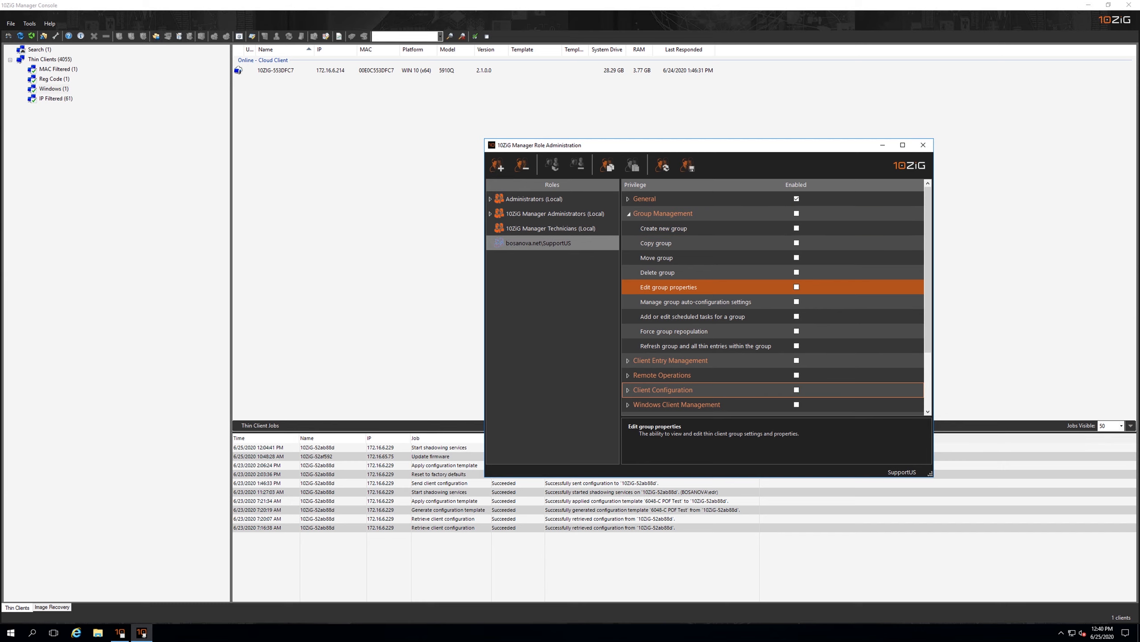
{"action": "left_click", "coordinate": [627, 360]}
{"action": "left_click", "coordinate": [796, 361]}
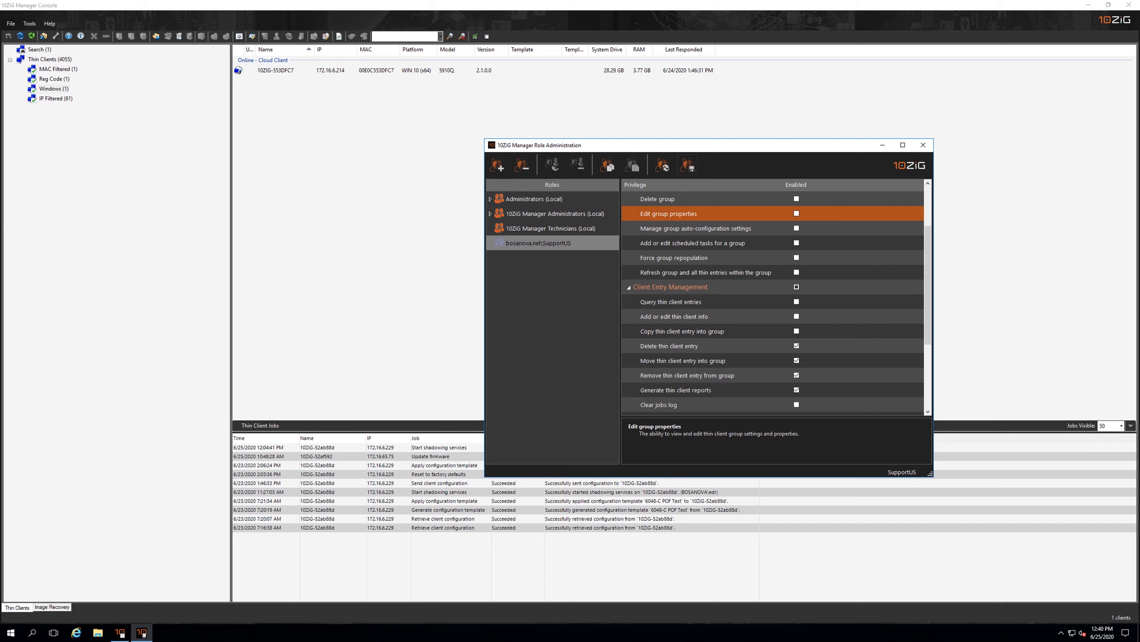
{"action": "left_click", "coordinate": [688, 166]}
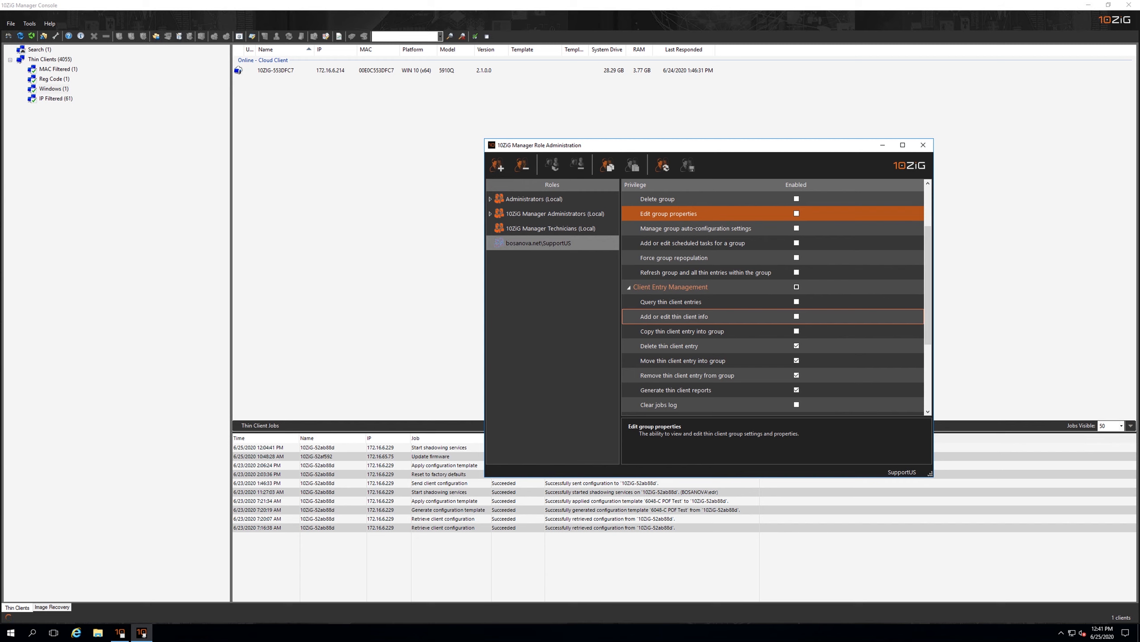
{"action": "scroll", "coordinate": [719, 317], "scroll_direction": "down", "scroll_amount": 3}
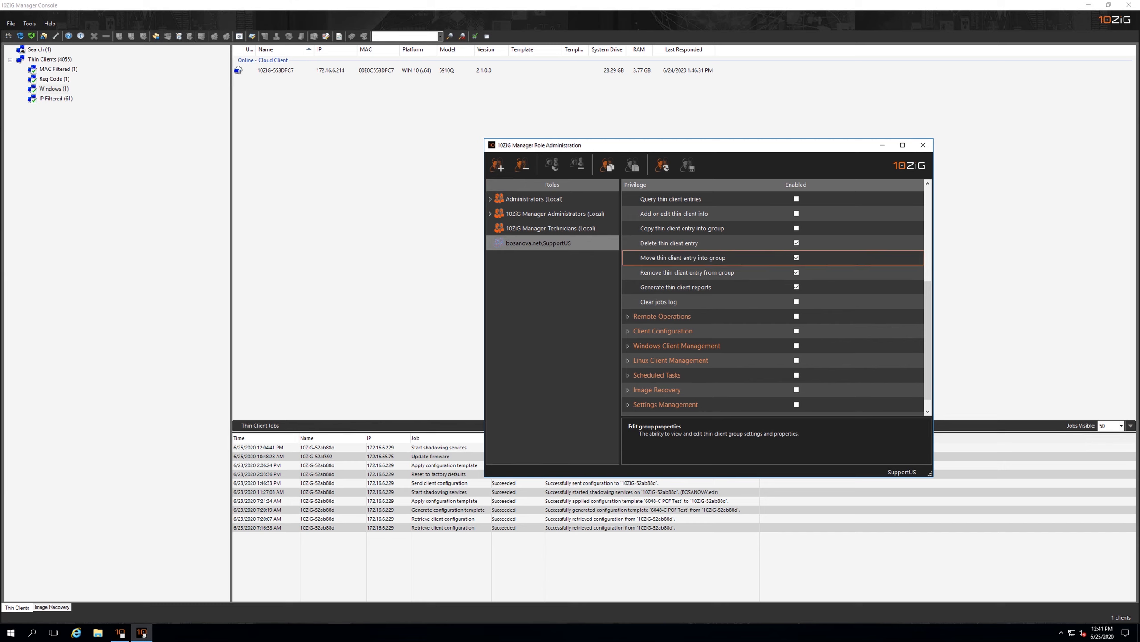
Add a user from the BOSANOVA domain as a member of the 10ZiG Manager Administrators role and reload the roles
{"action": "left_click", "coordinate": [490, 213]}
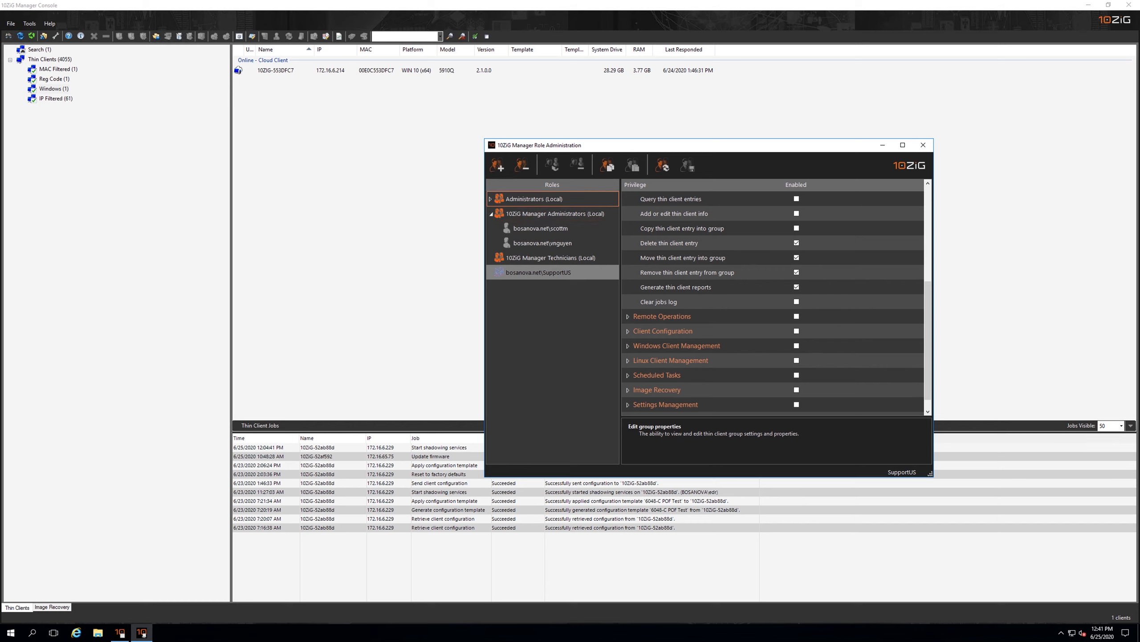
{"action": "left_click", "coordinate": [555, 213]}
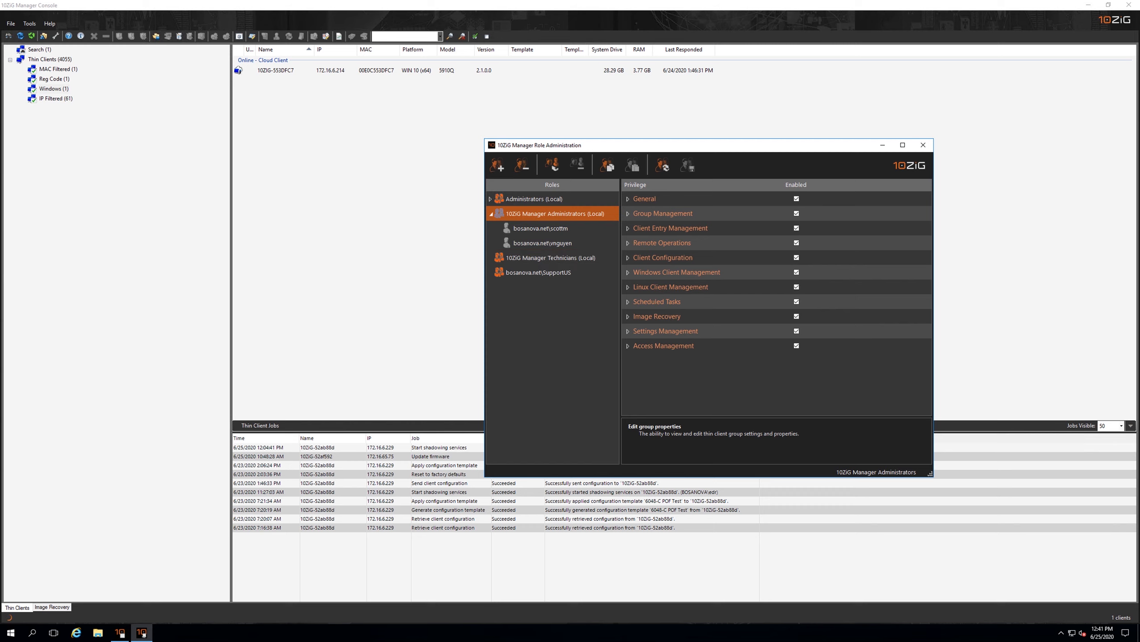
{"action": "left_click", "coordinate": [552, 165]}
{"action": "left_click", "coordinate": [700, 257]}
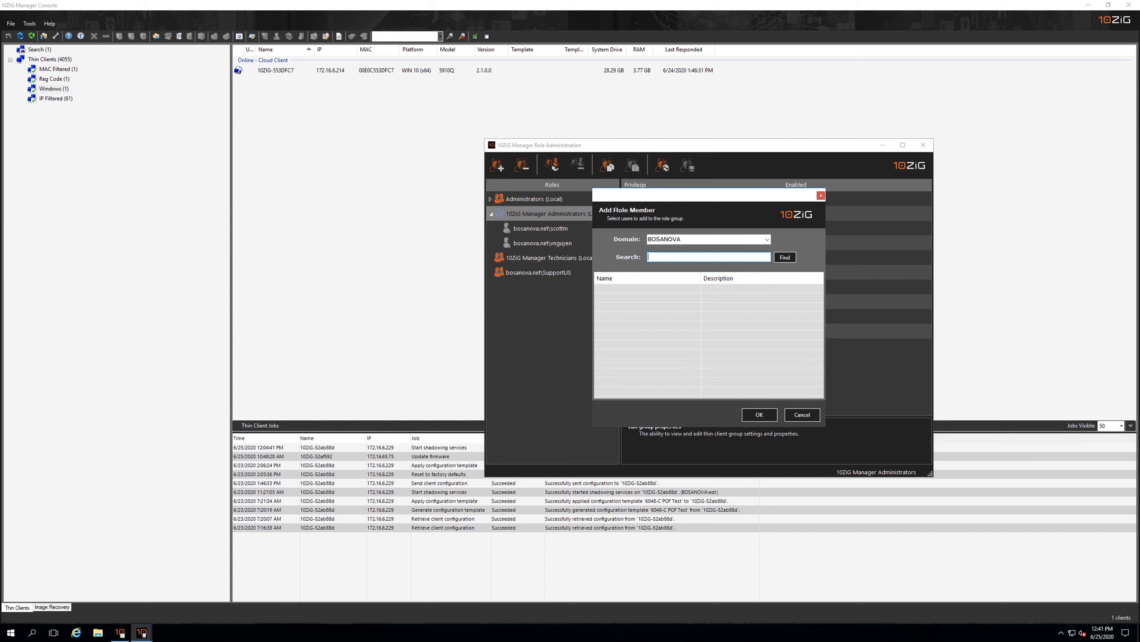
{"action": "type", "text": "dave"}
{"action": "key", "text": "Return"}
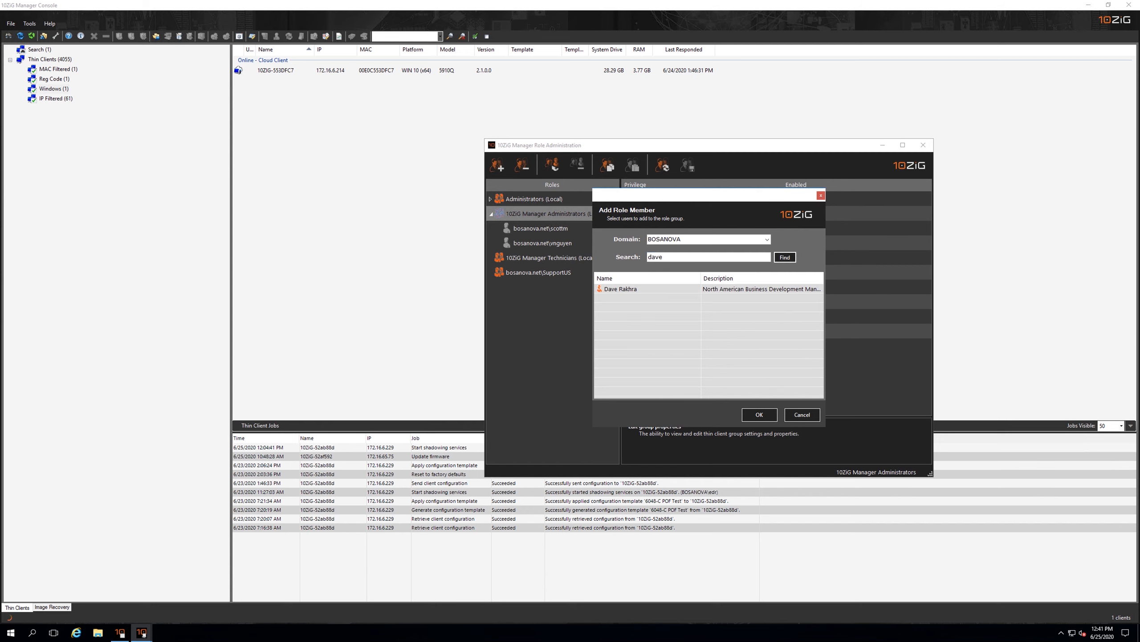
{"action": "left_click", "coordinate": [620, 288]}
{"action": "key", "text": "Return"}
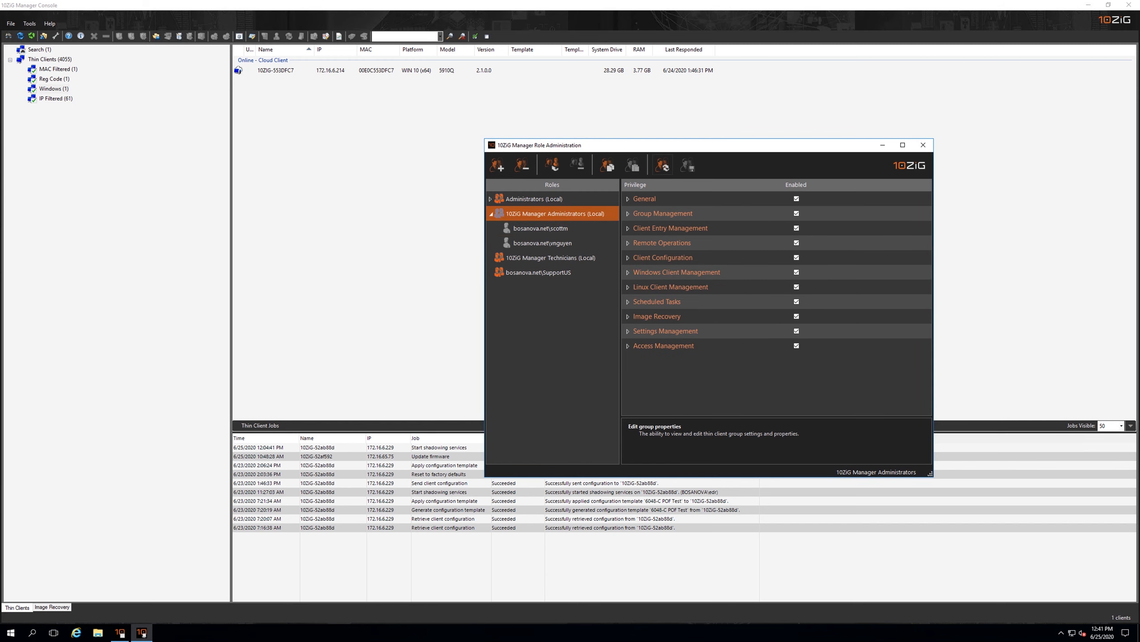
{"action": "left_click", "coordinate": [662, 165]}
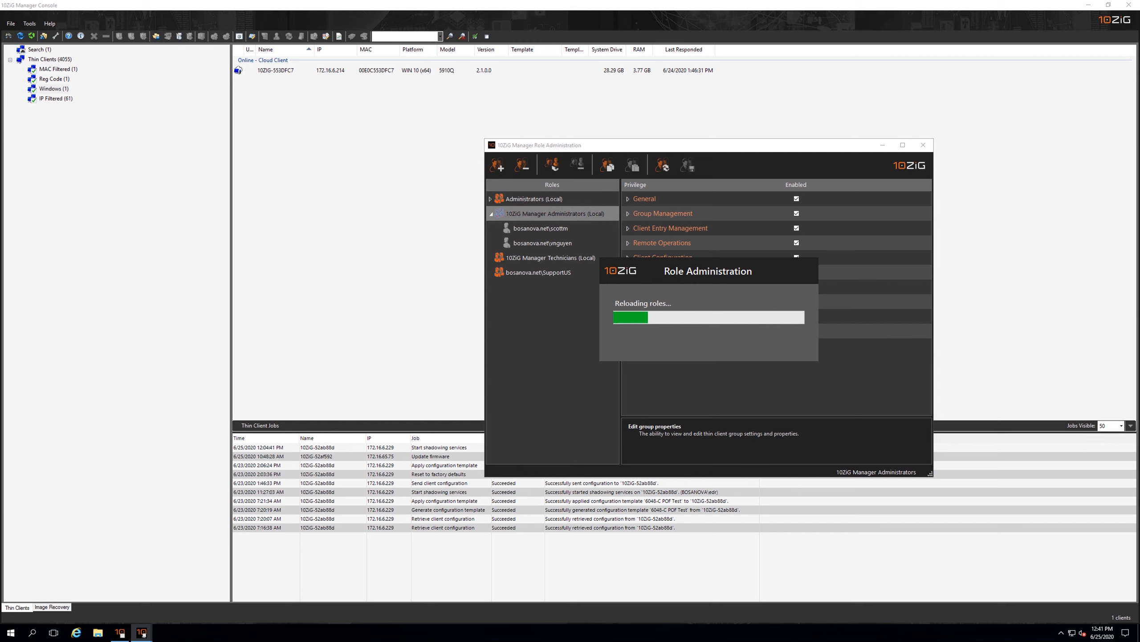
{"action": "left_click", "coordinate": [490, 214]}
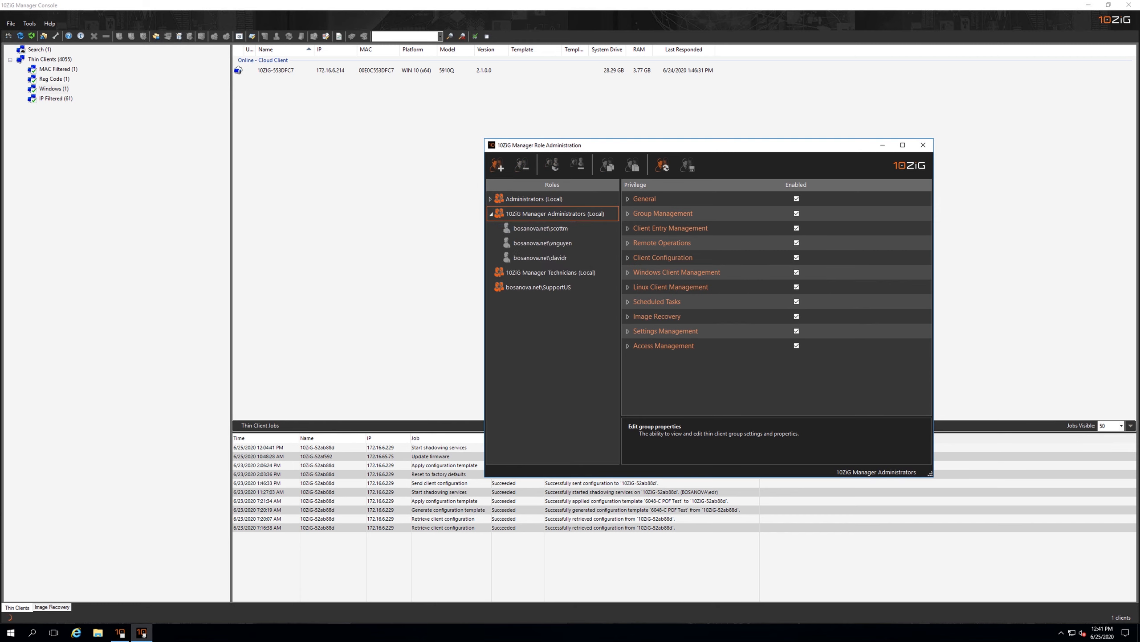
{"action": "left_click", "coordinate": [539, 258]}
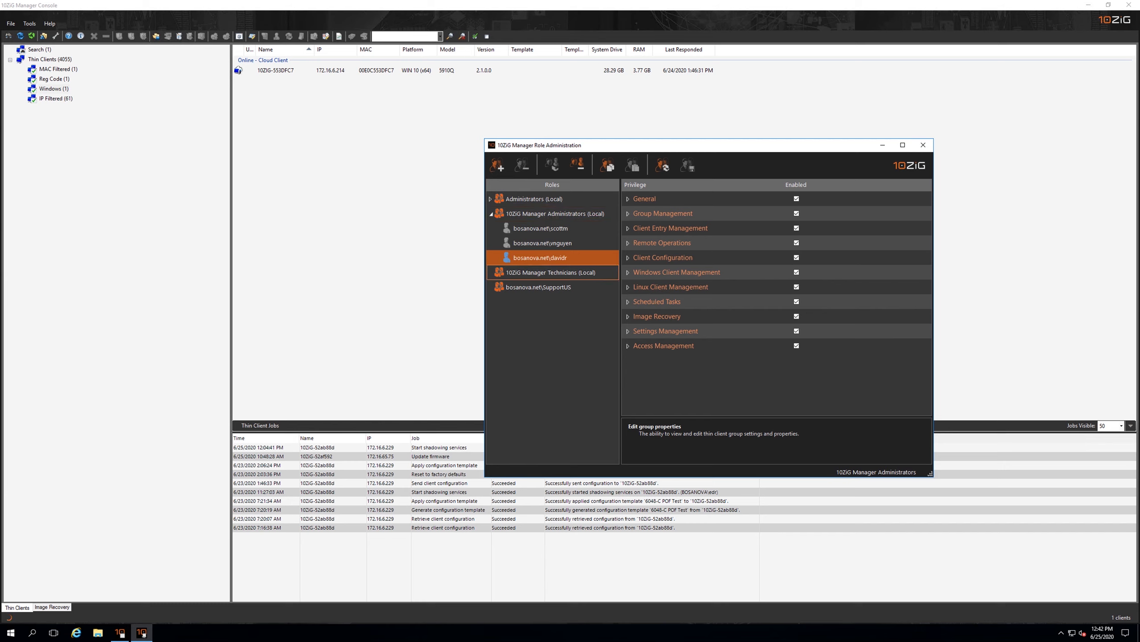
Examine the Linux Client Management and General privileges of the 10ZiG Manager Technicians role, and close Role Administration
{"action": "left_click", "coordinate": [551, 272]}
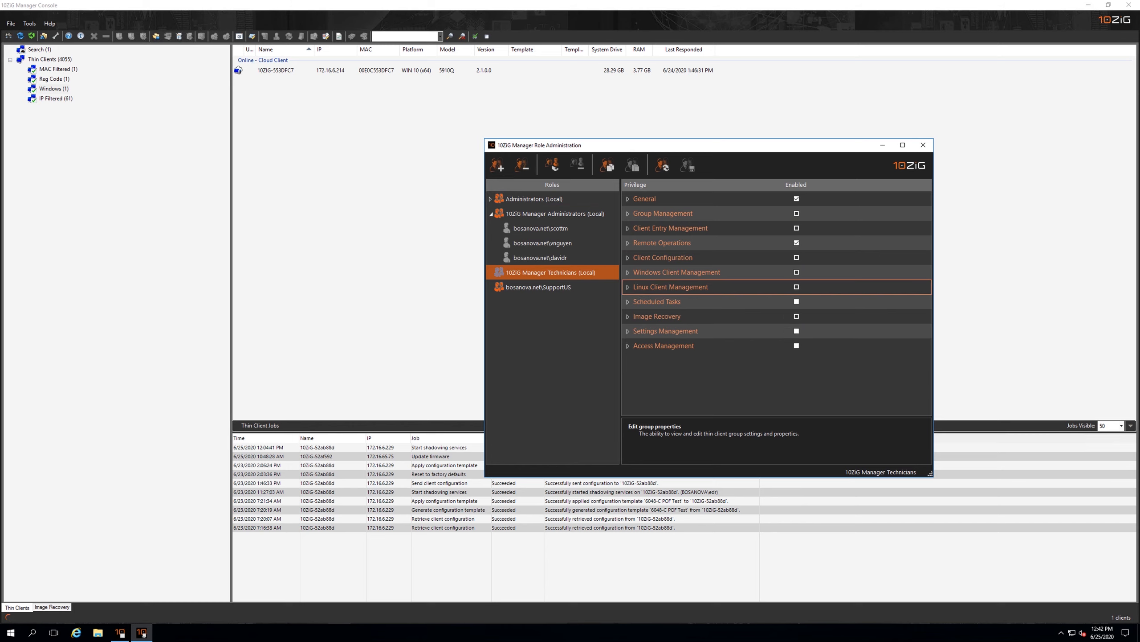
{"action": "left_click", "coordinate": [628, 286]}
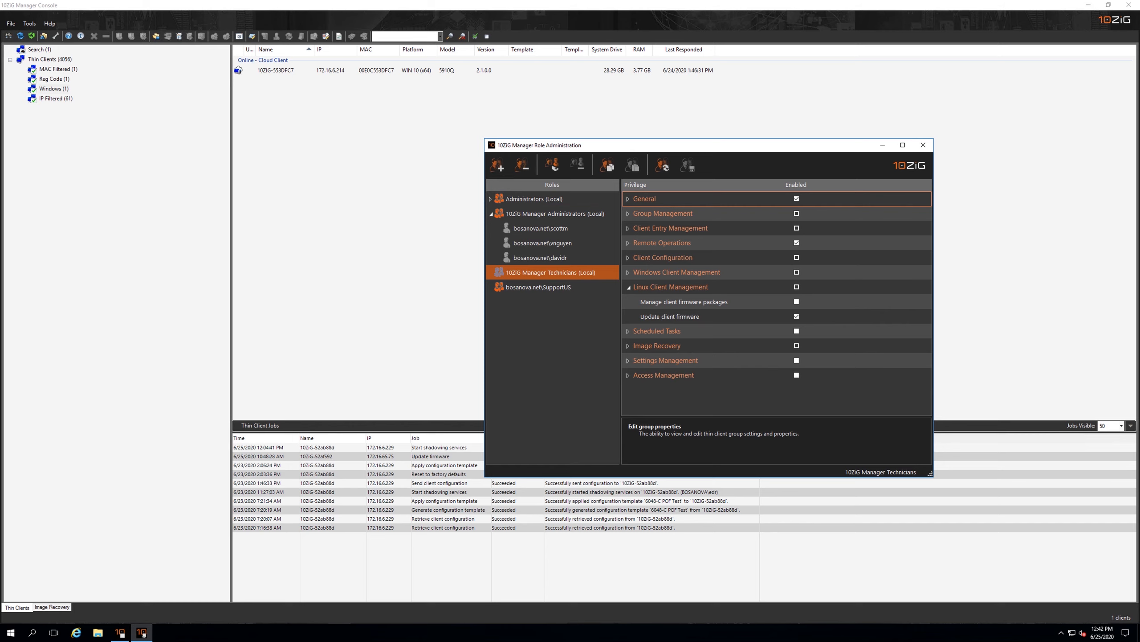
{"action": "left_click", "coordinate": [628, 199]}
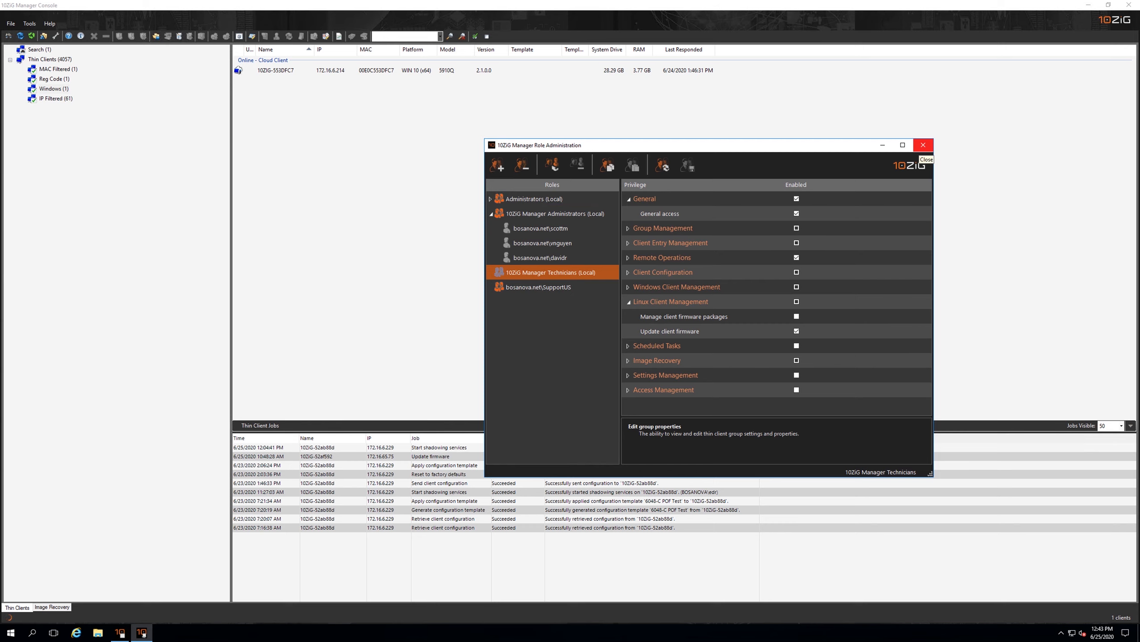
{"action": "left_click", "coordinate": [923, 145]}
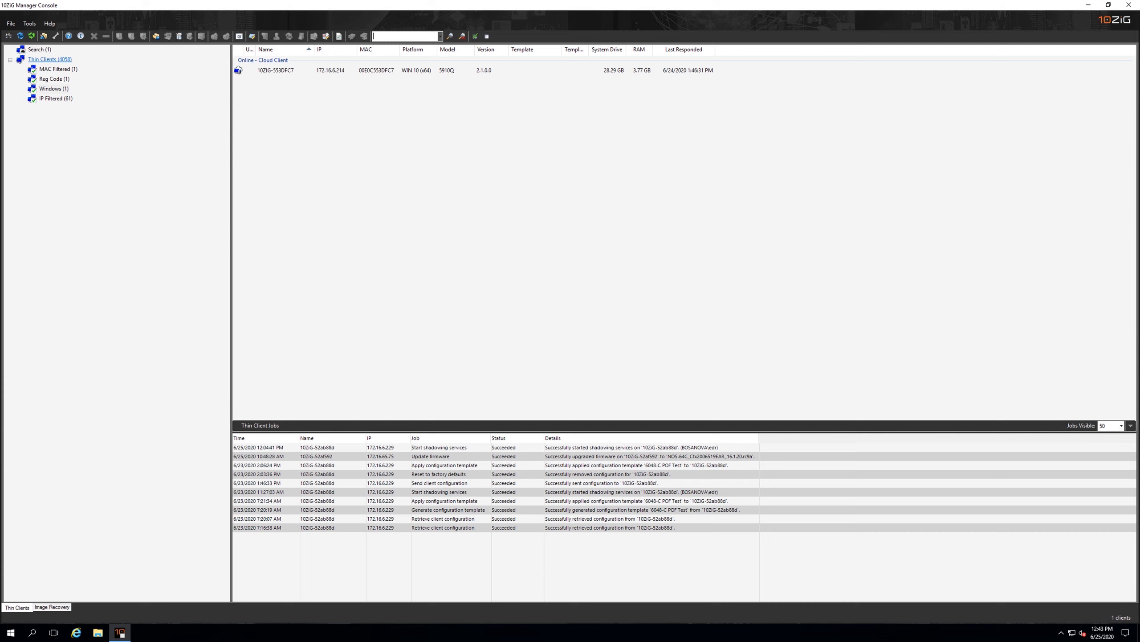
Open the properties of the MAC Filtered thin client group to examine its auto-population filters
{"action": "left_click", "coordinate": [50, 60]}
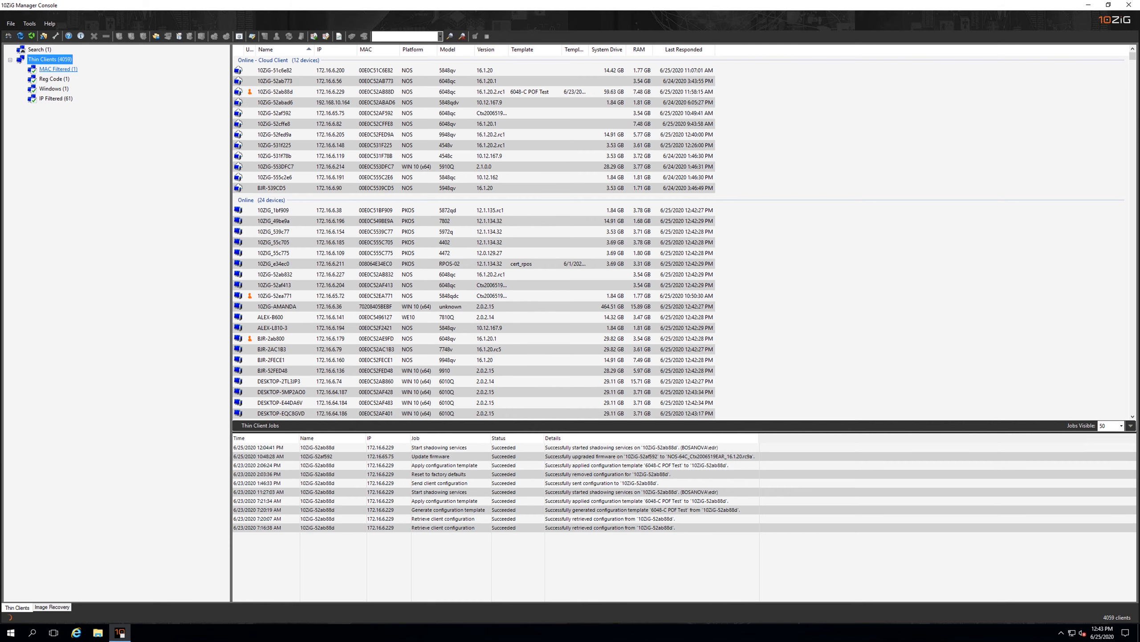
{"action": "left_click", "coordinate": [58, 69]}
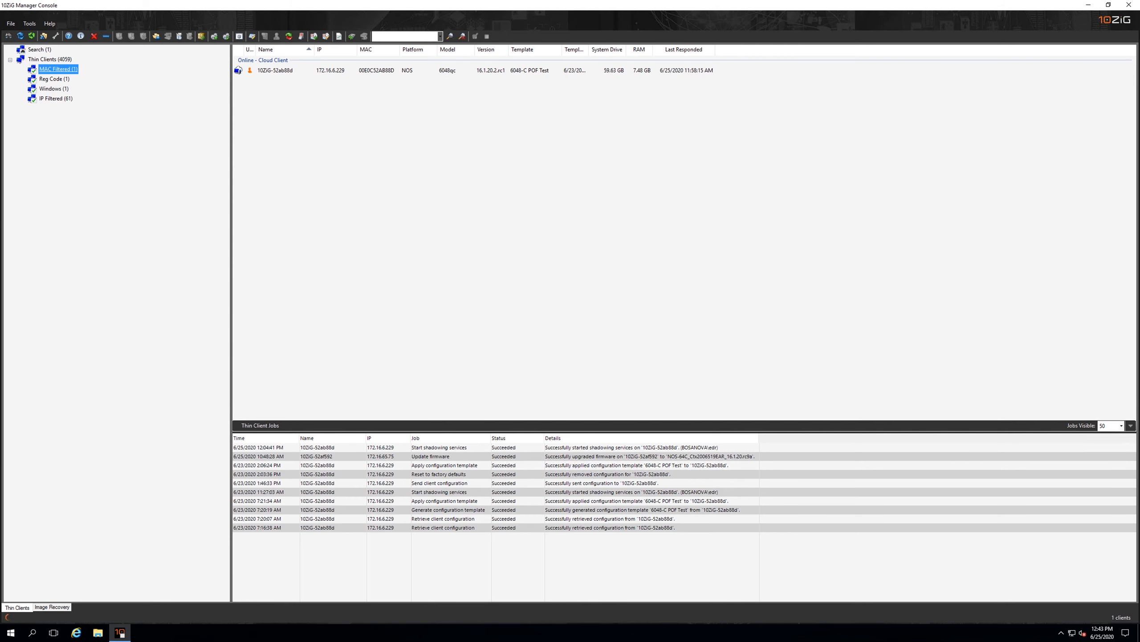
{"action": "right_click", "coordinate": [68, 68]}
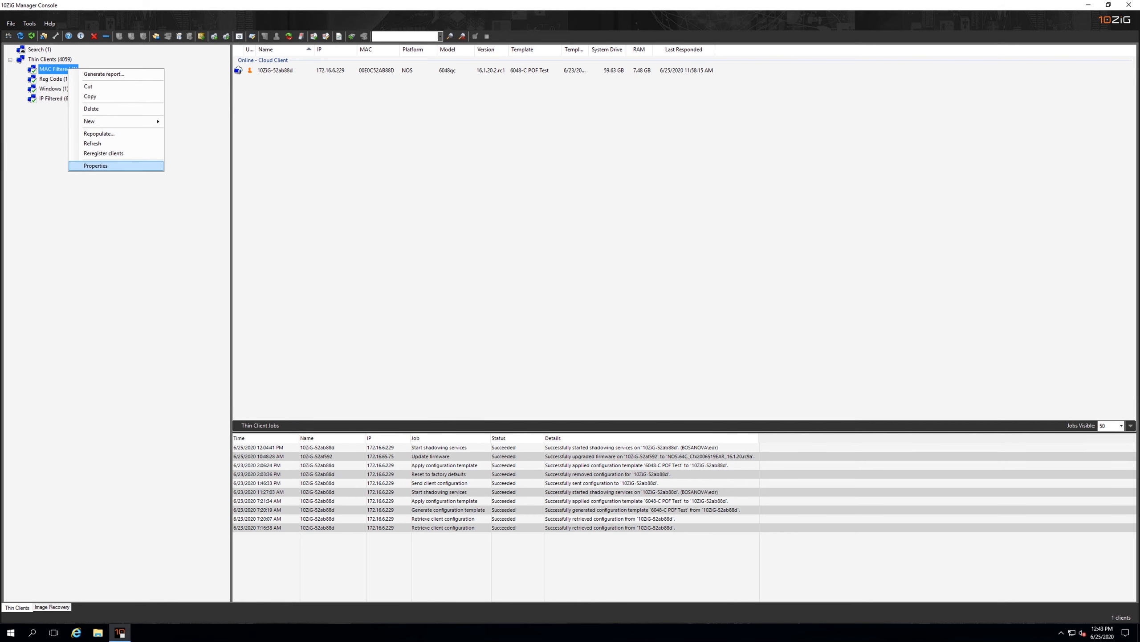
{"action": "key", "text": "Return"}
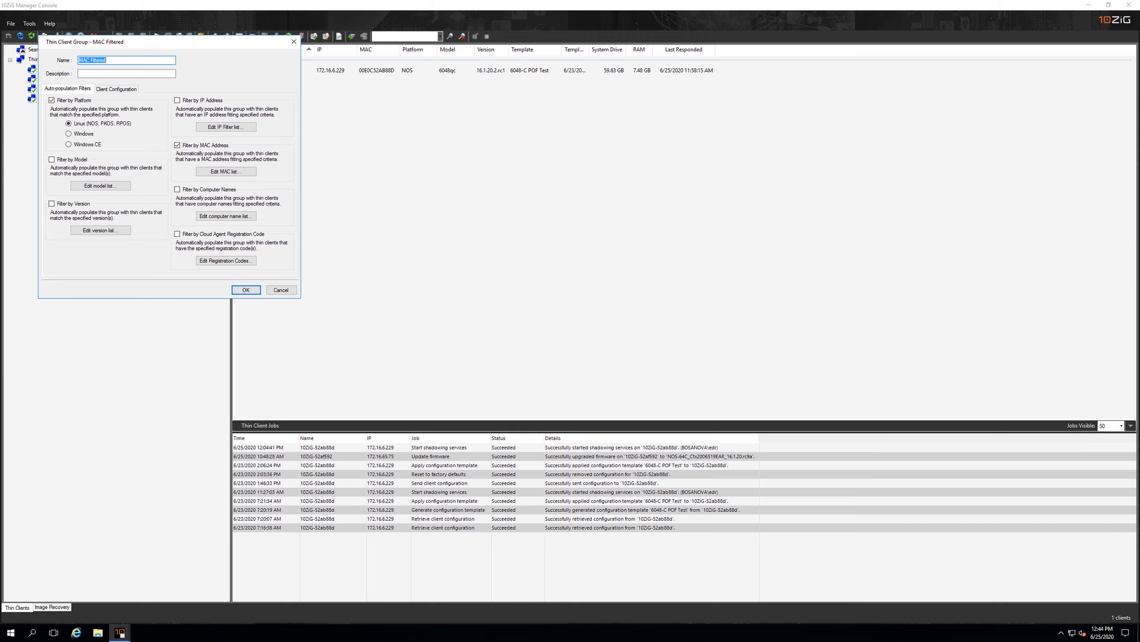
{"action": "left_click", "coordinate": [108, 61]}
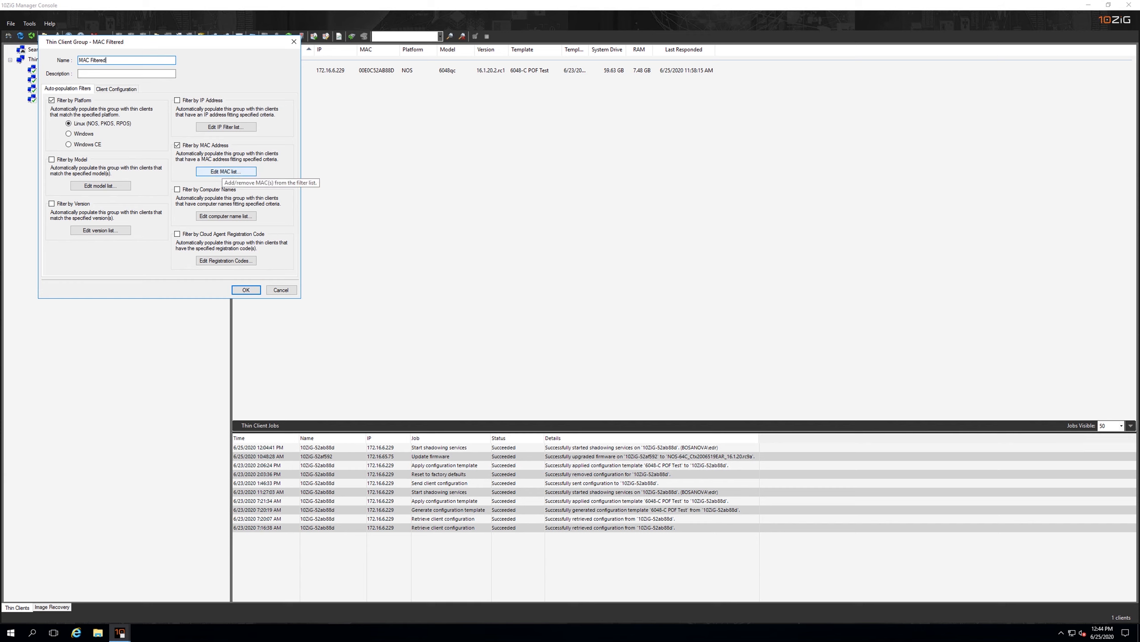
Examine the MAC address filter patterns of the MAC Filtered group, and close its properties
{"action": "left_click", "coordinate": [224, 171]}
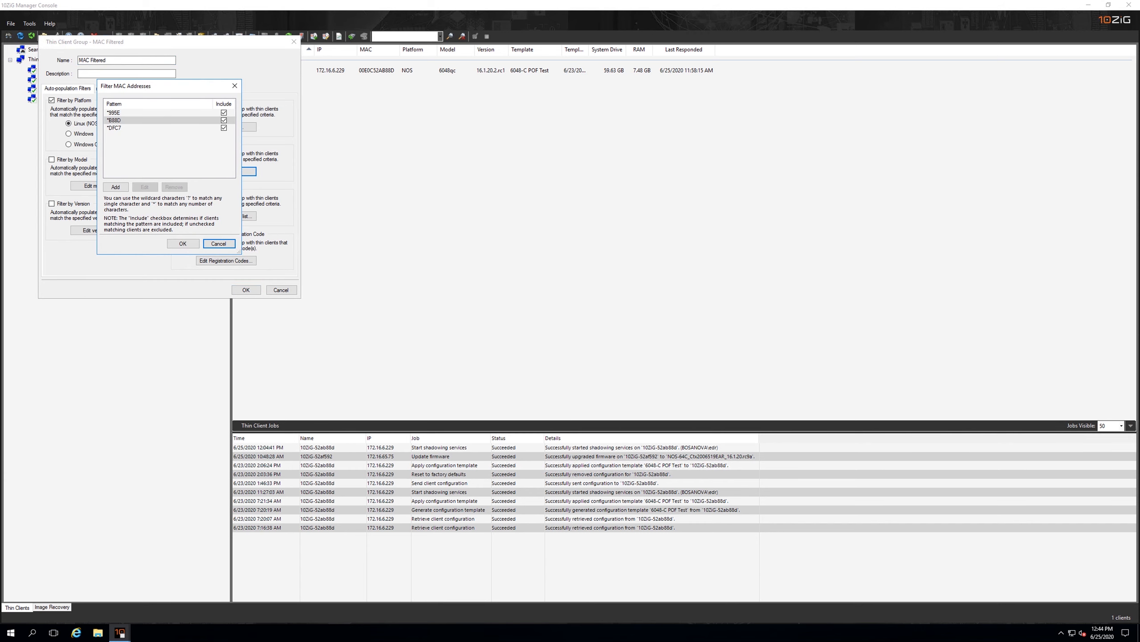
{"action": "left_click", "coordinate": [183, 244]}
{"action": "left_click", "coordinate": [115, 128]}
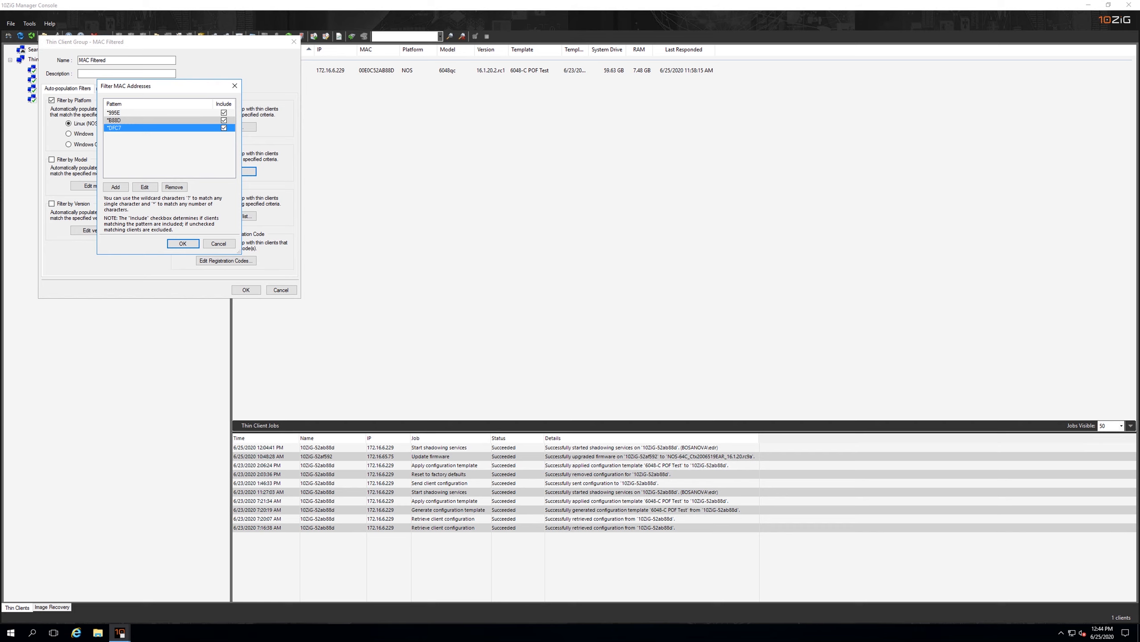
{"action": "left_click", "coordinate": [218, 243]}
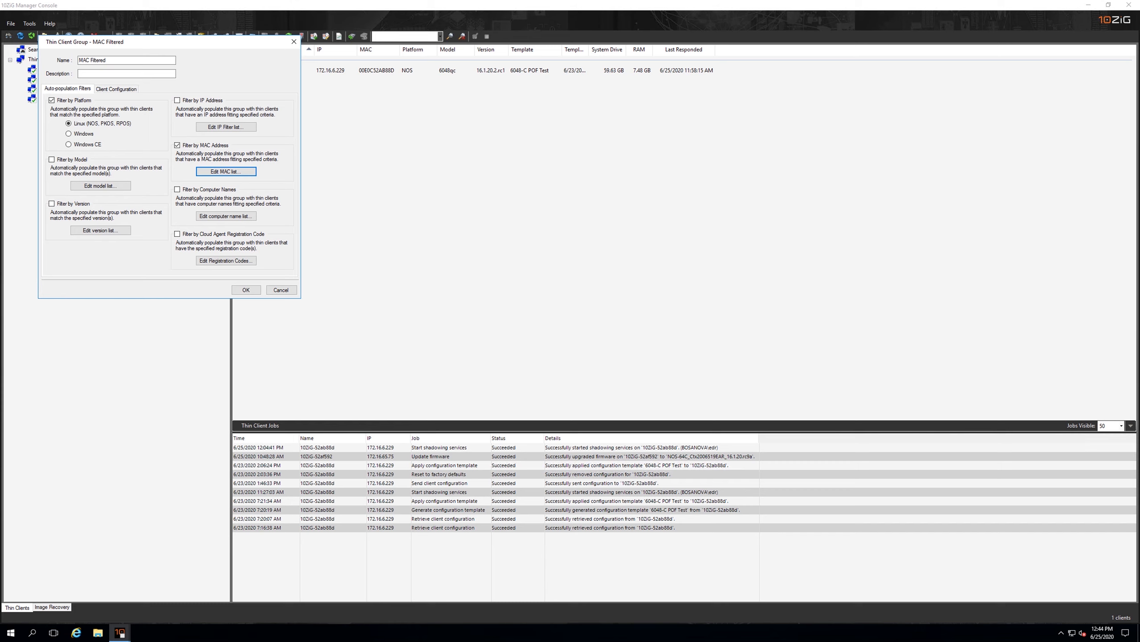
{"action": "left_click", "coordinate": [246, 290]}
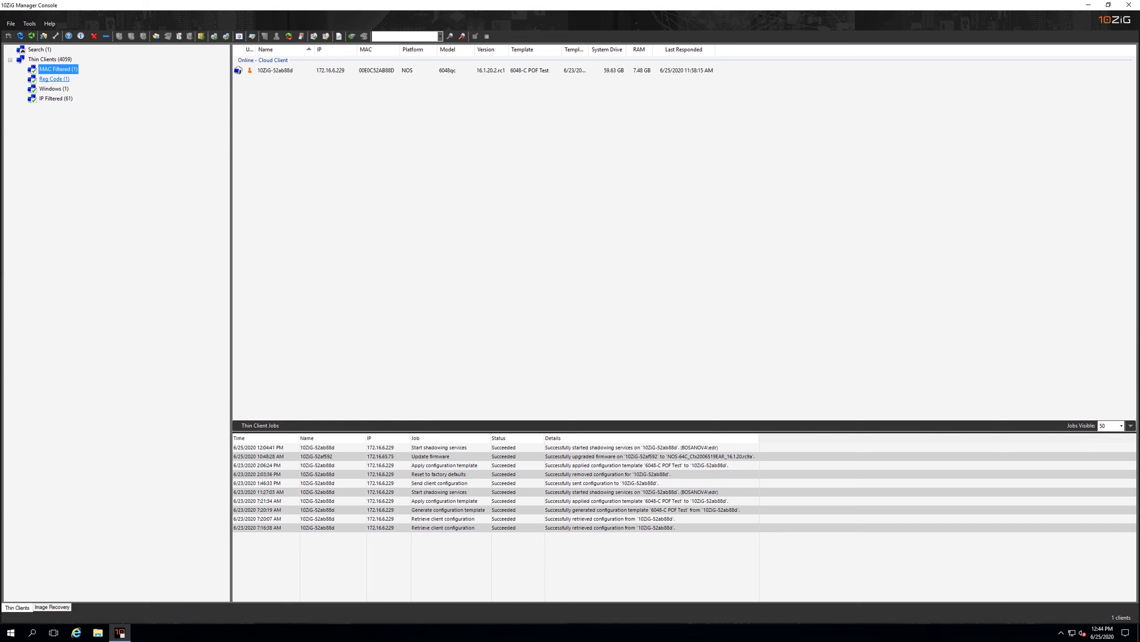
Examine the registration code filter in the Reg Code group's properties, and close them without changes
{"action": "right_click", "coordinate": [59, 79]}
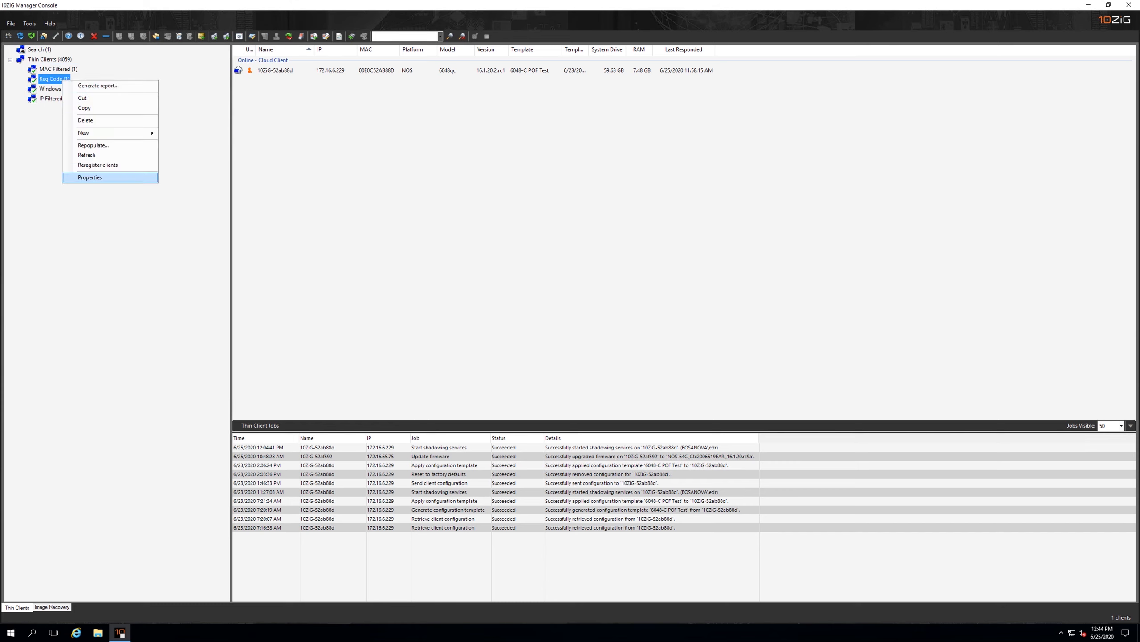
{"action": "left_click", "coordinate": [85, 178]}
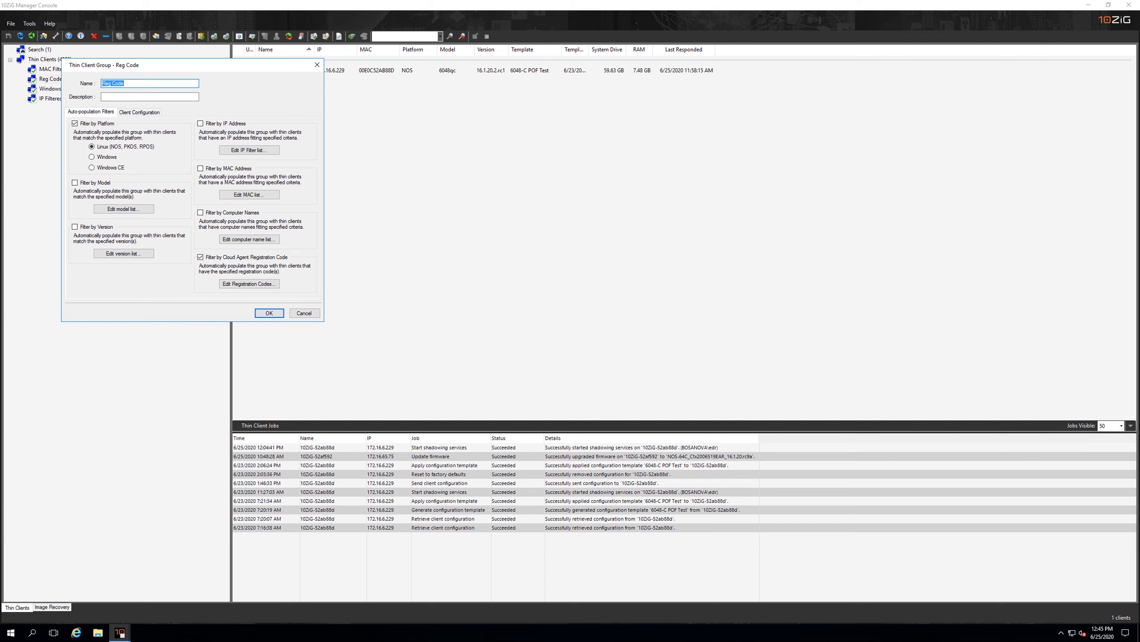
{"action": "left_click", "coordinate": [250, 283]}
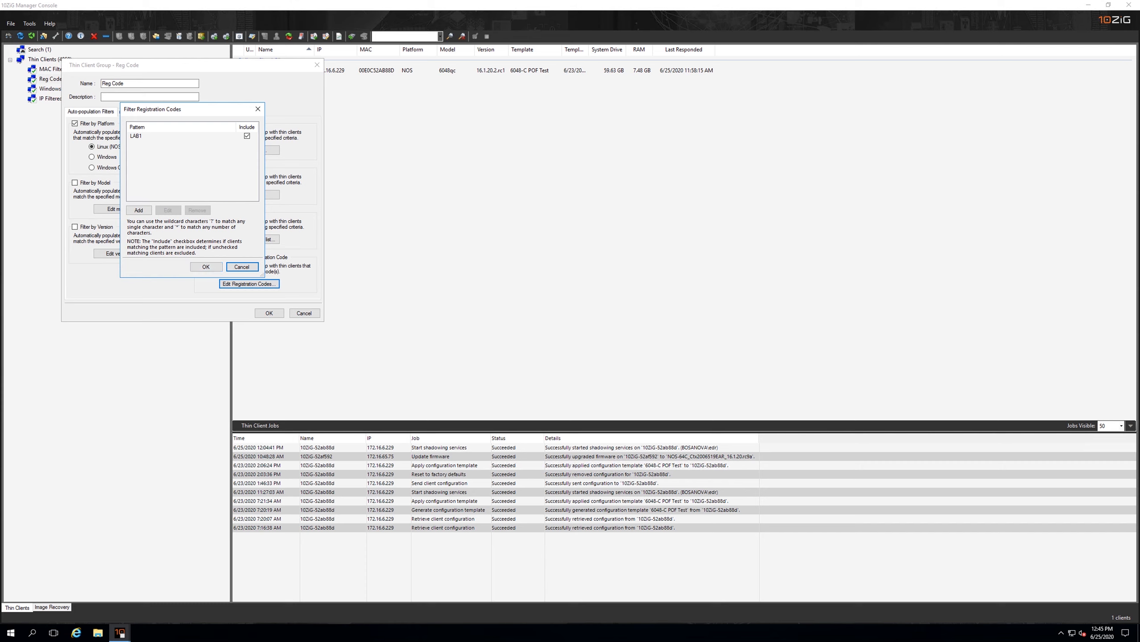
{"action": "left_click", "coordinate": [206, 266]}
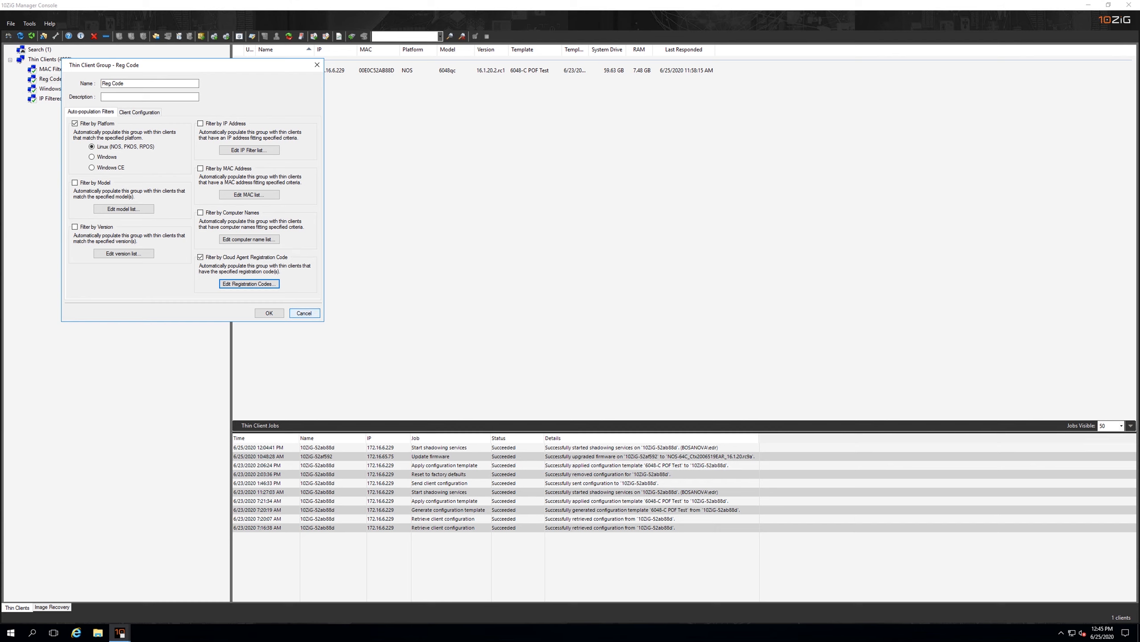
{"action": "left_click", "coordinate": [303, 313]}
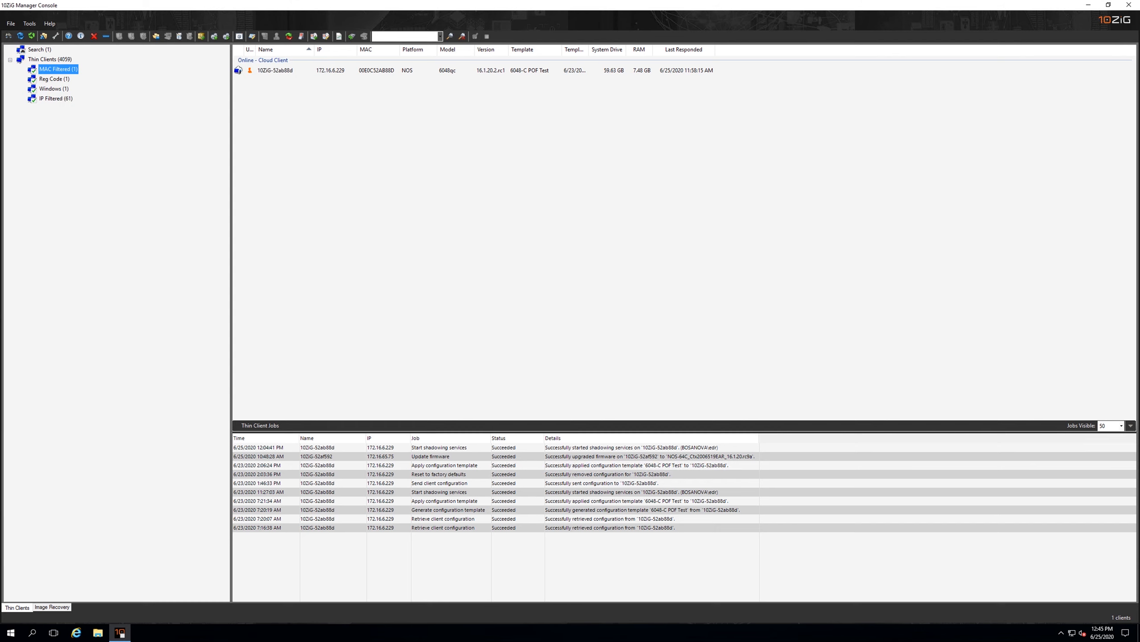
Start a VNC session to the cloud client in the Reg Code group
{"action": "left_click", "coordinate": [53, 79]}
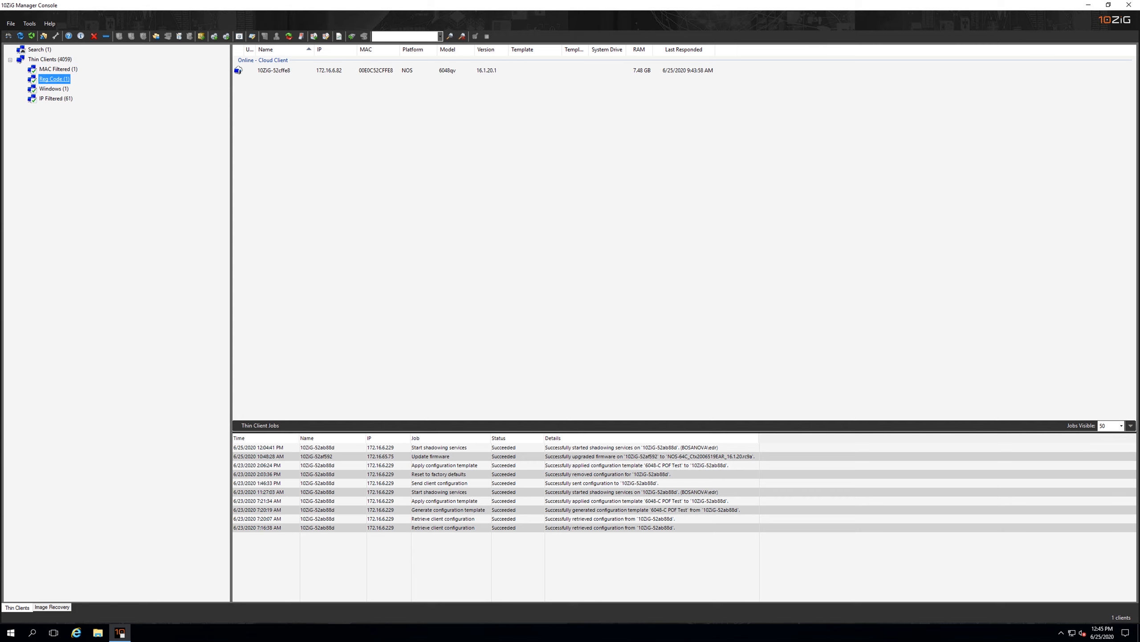
{"action": "right_click", "coordinate": [282, 73]}
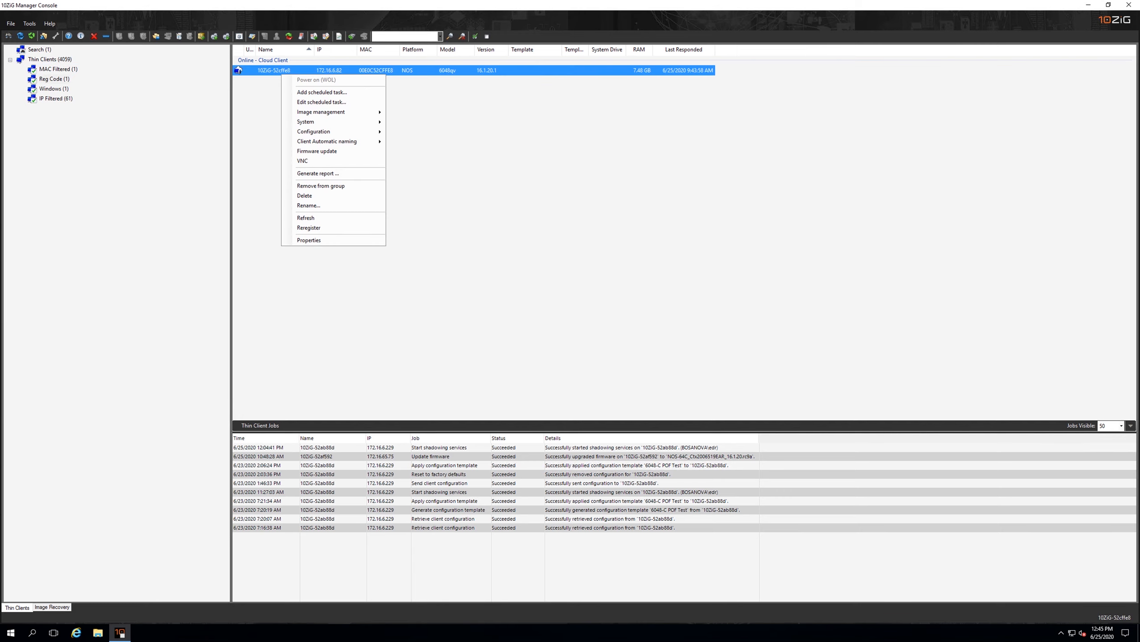
{"action": "left_click", "coordinate": [309, 161]}
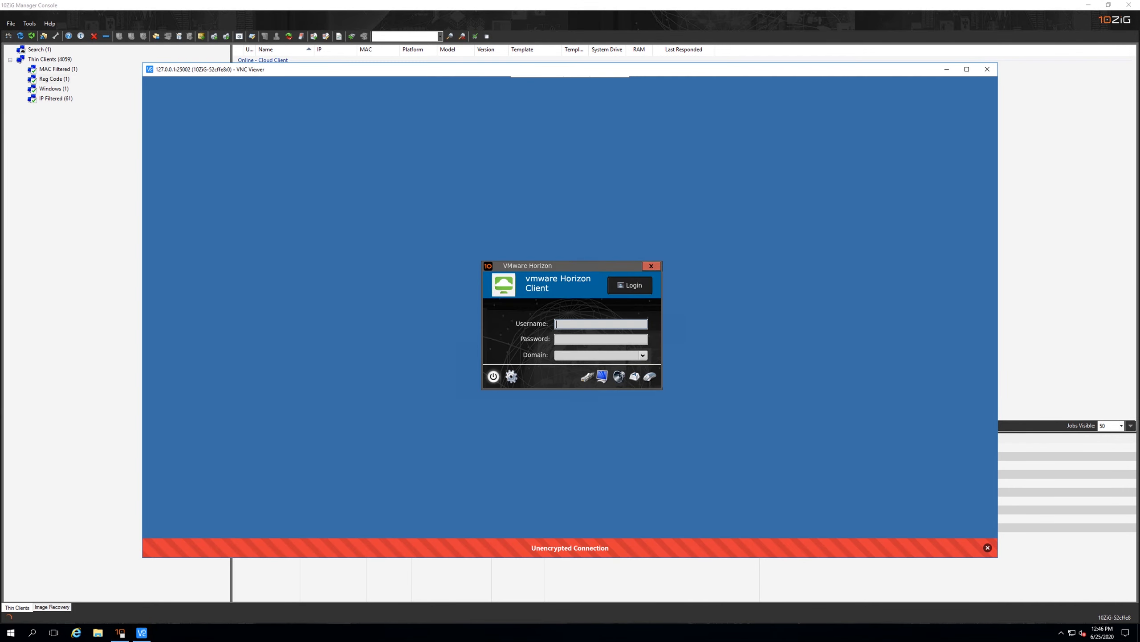
Examine the Cloud Manager agent settings and registration code on the shadowed Linux client, and end the VNC session
{"action": "left_click", "coordinate": [511, 376]}
{"action": "left_click", "coordinate": [714, 387]}
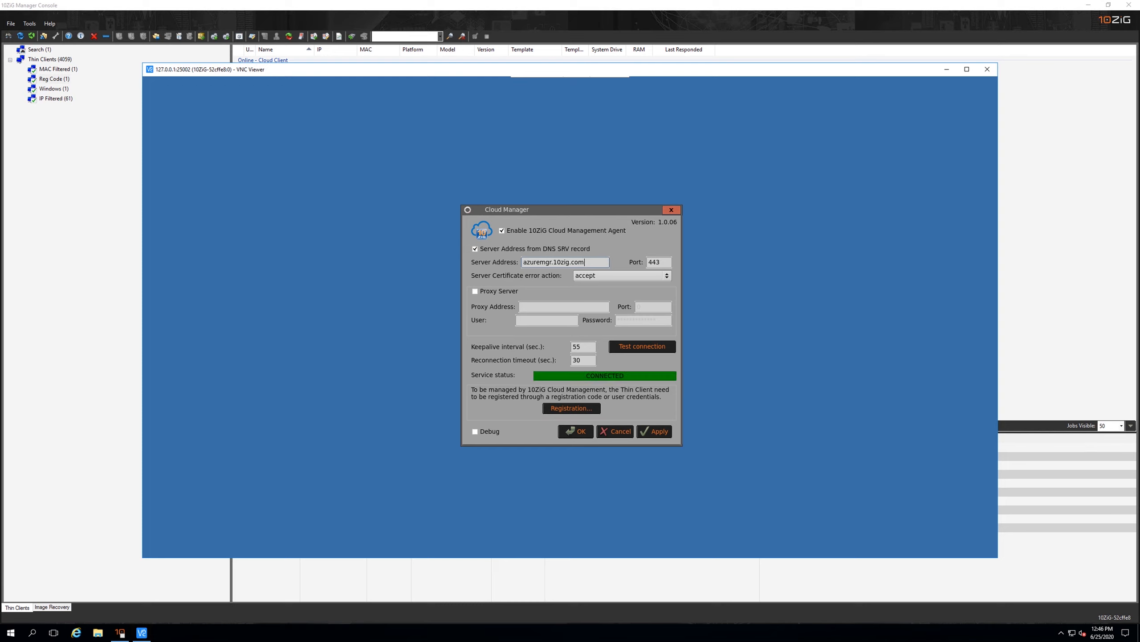
{"action": "left_click", "coordinate": [572, 408]}
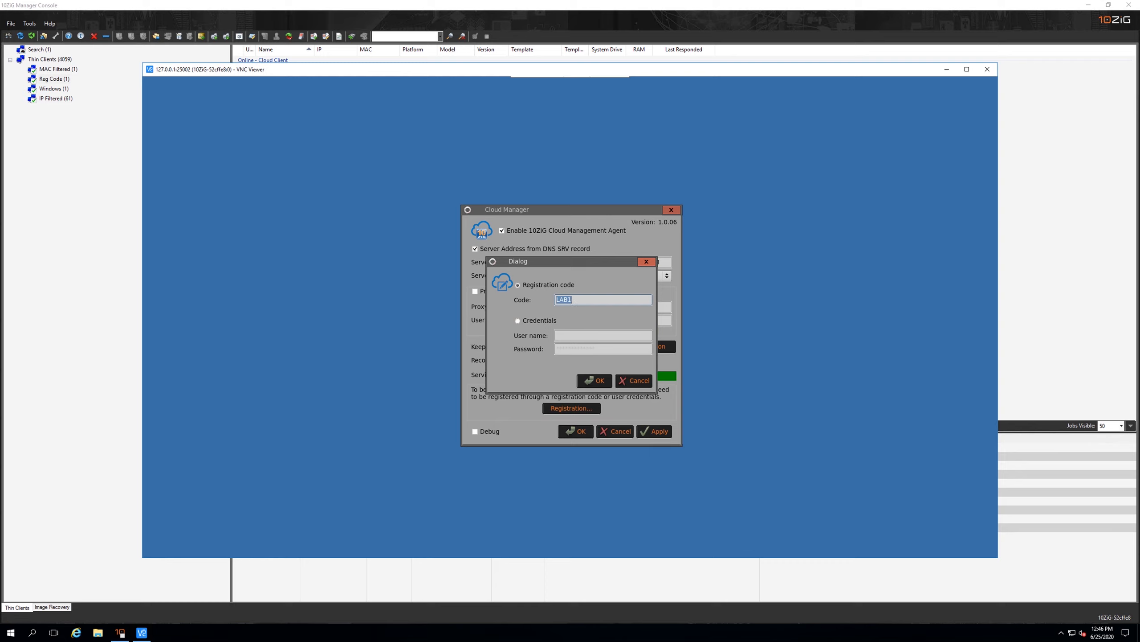
{"action": "key", "text": "Escape"}
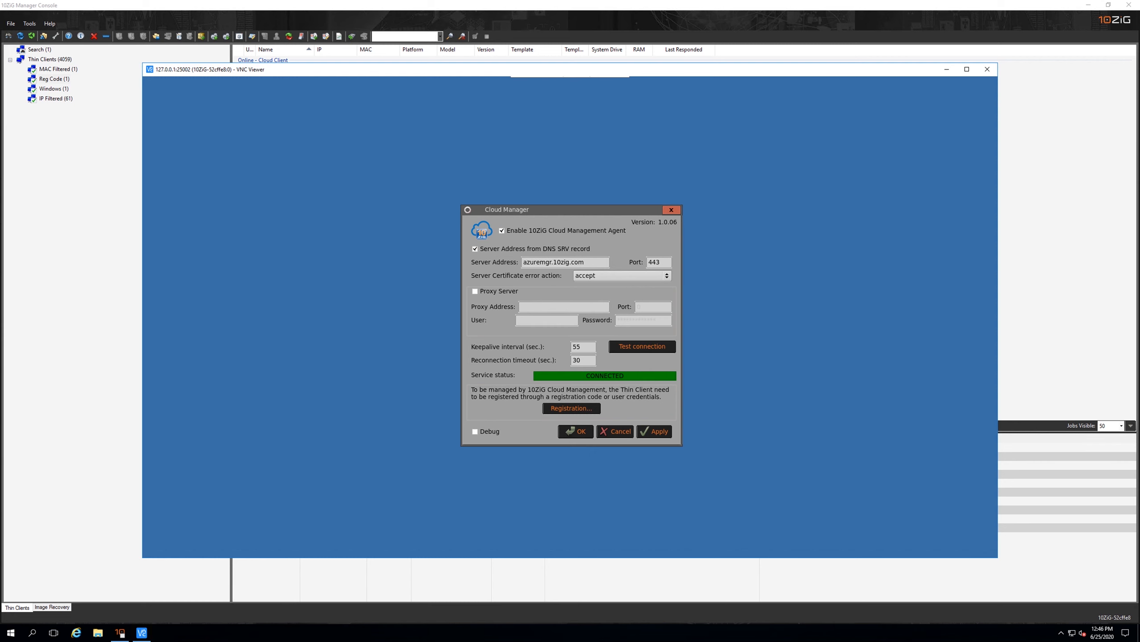
{"action": "key", "text": "alt+F4"}
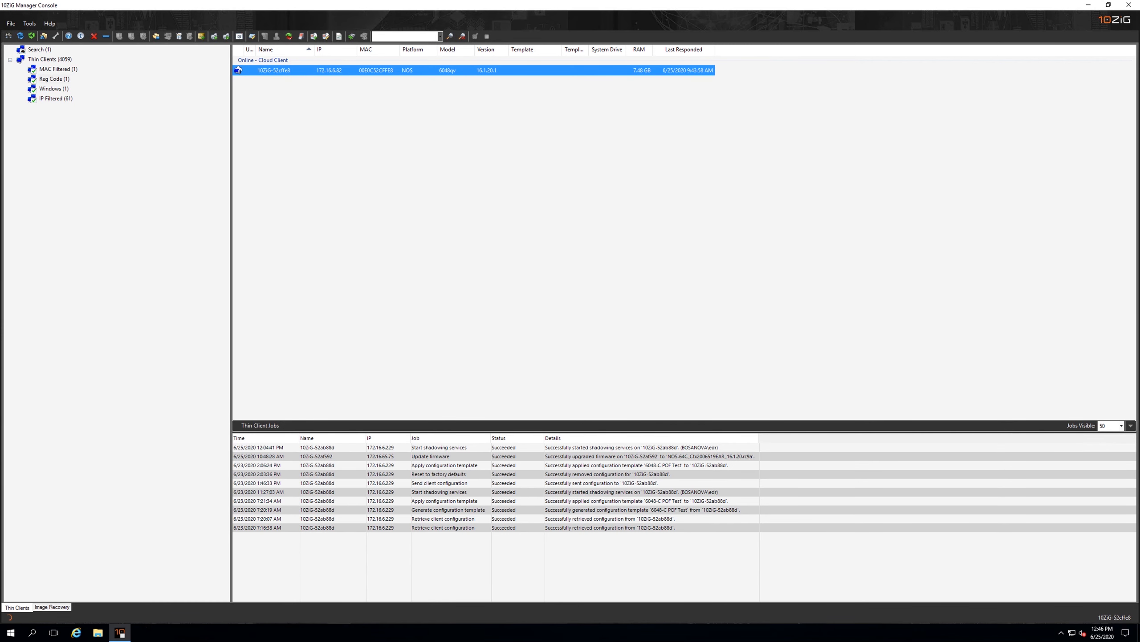
Start a VNC session to the cloud client in the Windows group, authenticating with the password
{"action": "left_click", "coordinate": [54, 89]}
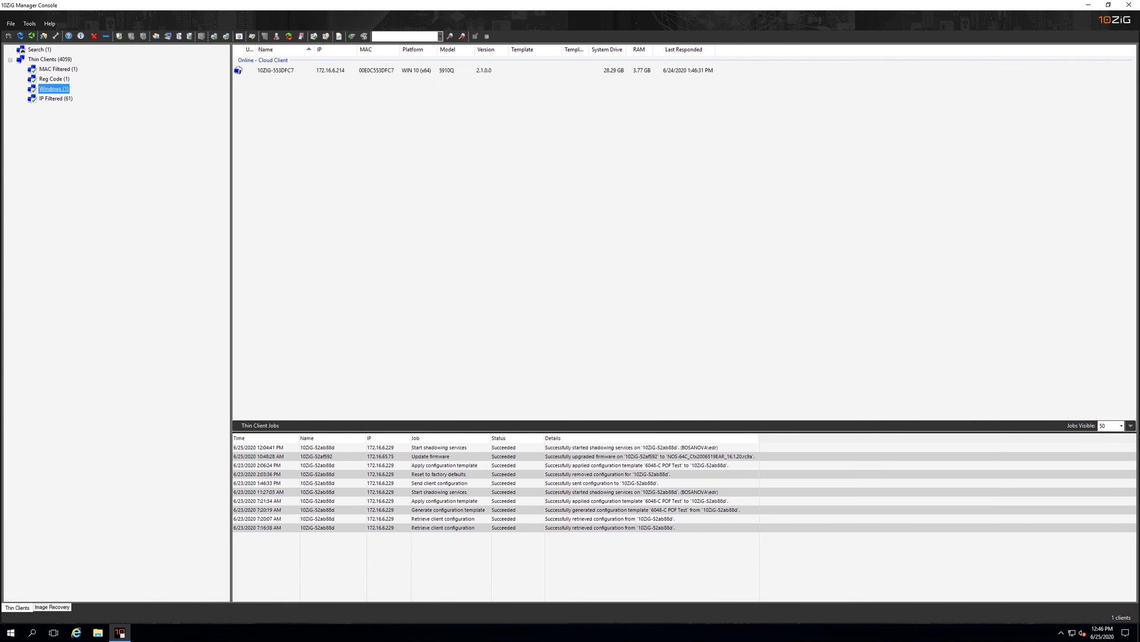
{"action": "right_click", "coordinate": [299, 71]}
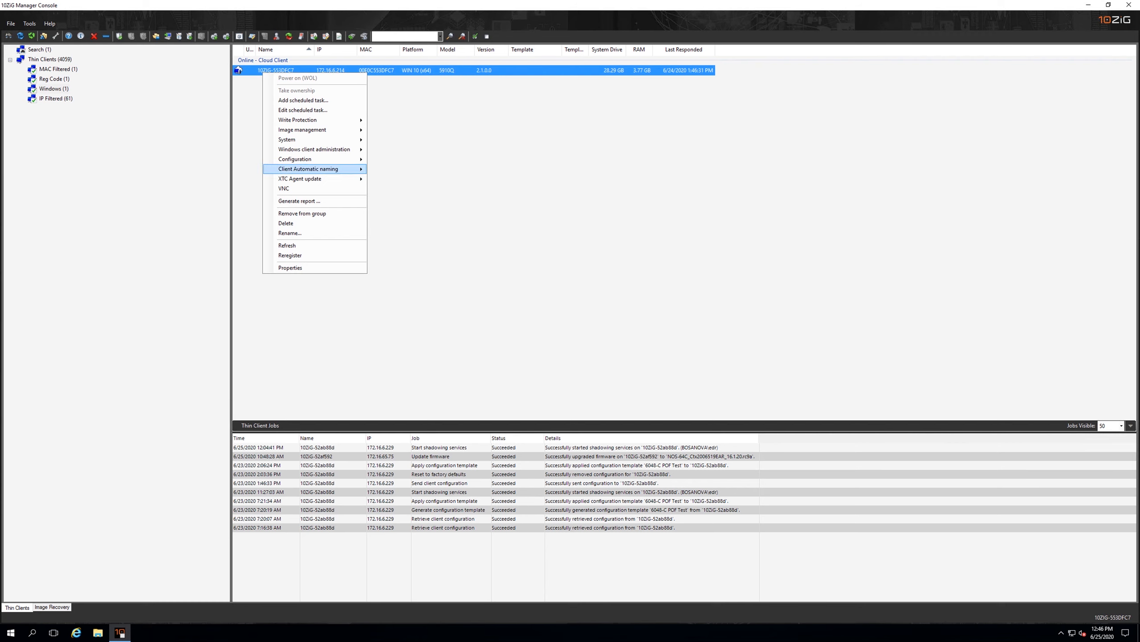
{"action": "left_click", "coordinate": [287, 190]}
{"action": "left_click", "coordinate": [603, 361]}
{"action": "type", "text": "•••••"}
{"action": "key", "text": "Return"}
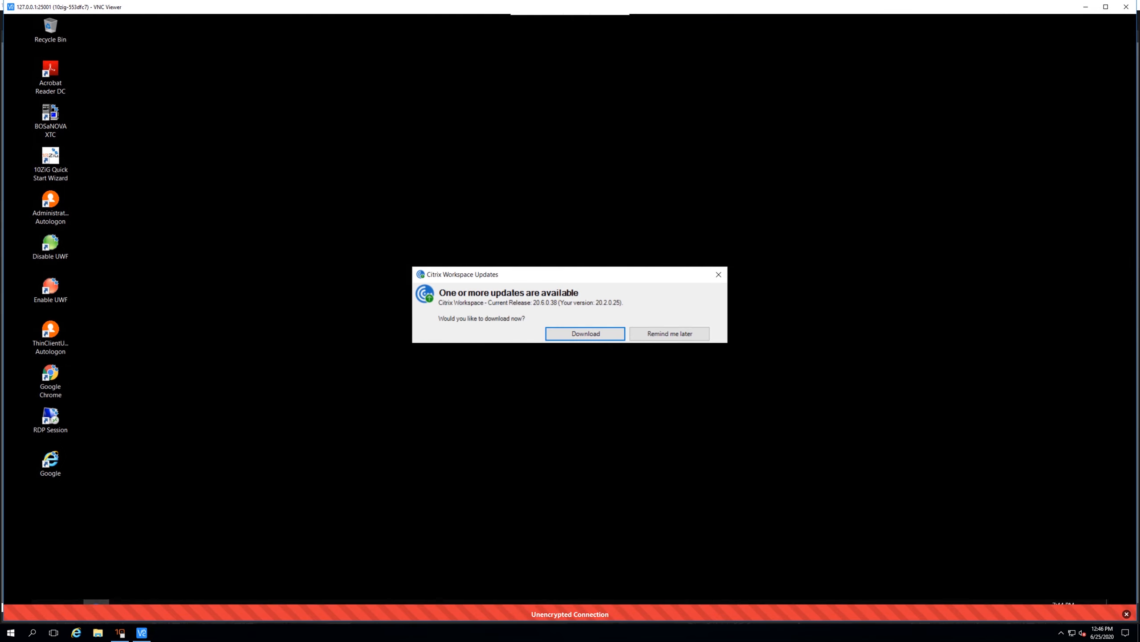
Examine the XTC Agent's Cloud Agent Settings on the Windows client, cancel them and end the VNC session
{"action": "left_click", "coordinate": [1013, 609]}
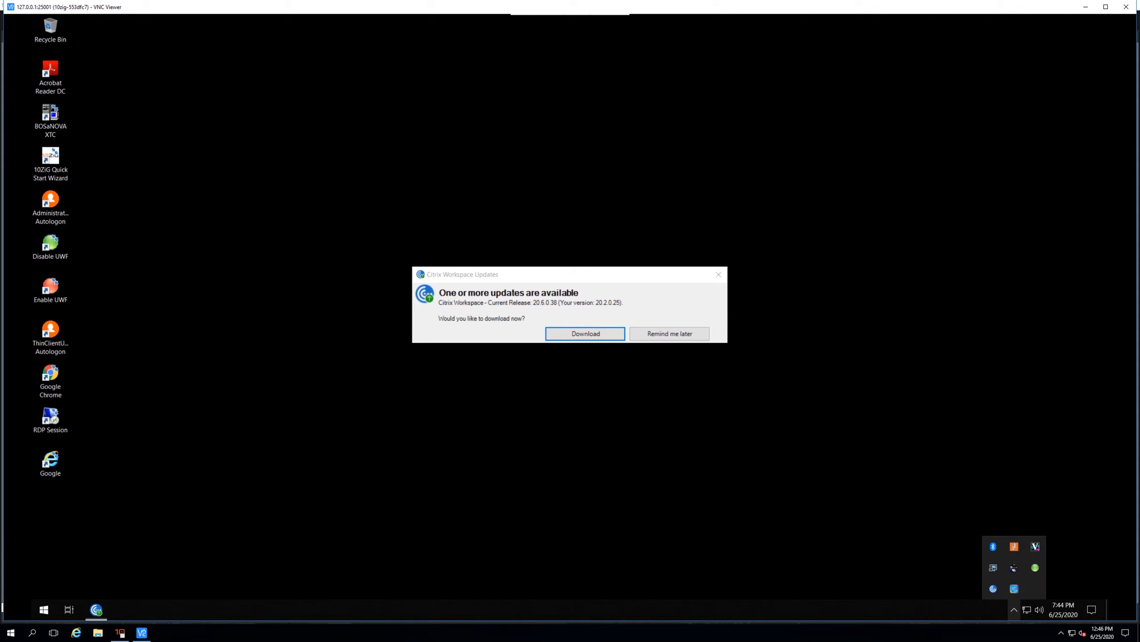
{"action": "right_click", "coordinate": [1014, 546]}
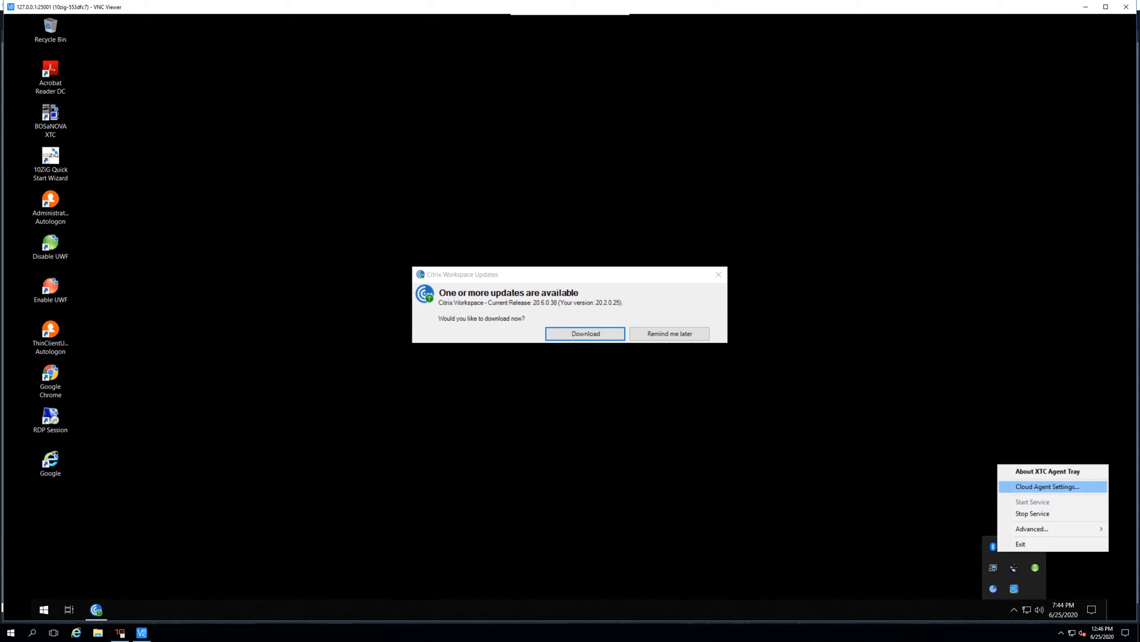
{"action": "left_click", "coordinate": [1047, 486]}
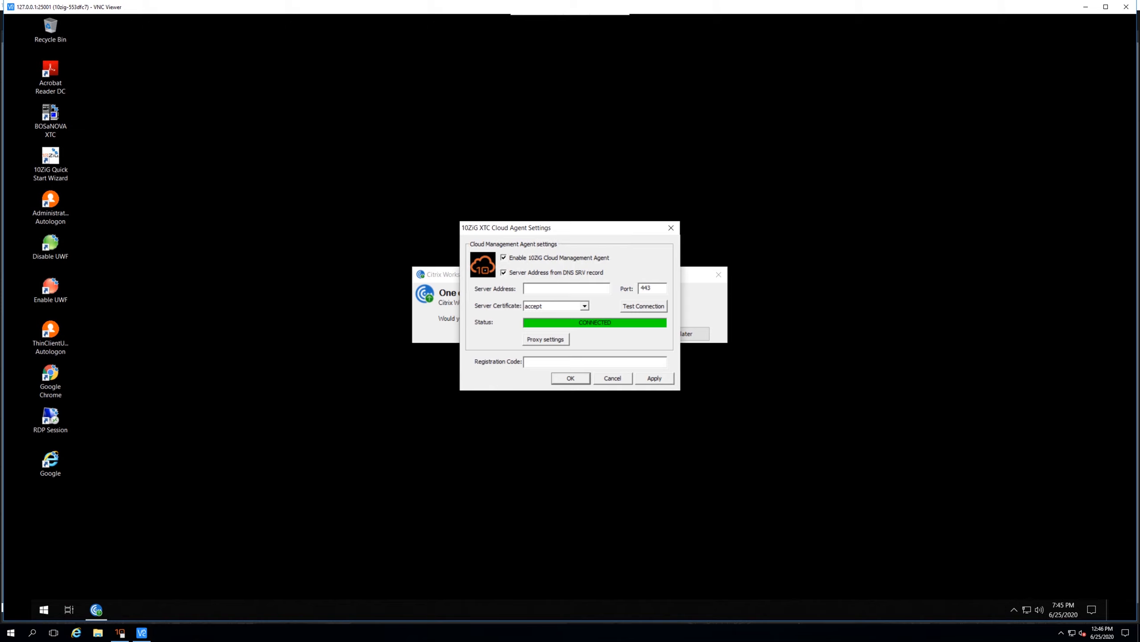
{"action": "left_click", "coordinate": [613, 378]}
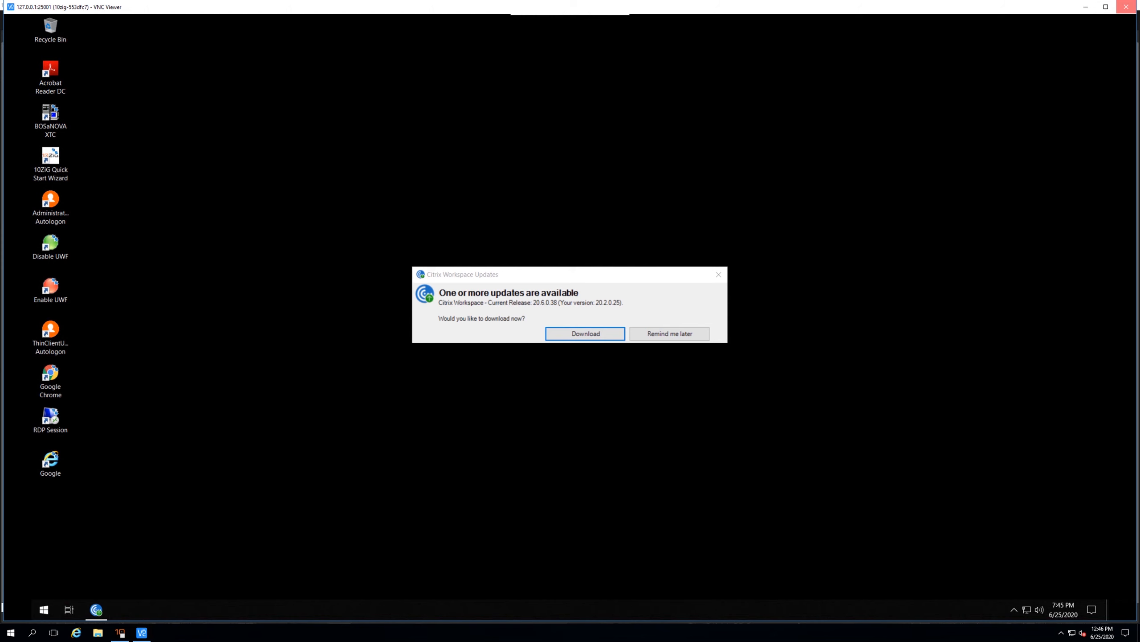
{"action": "left_click", "coordinate": [1126, 7]}
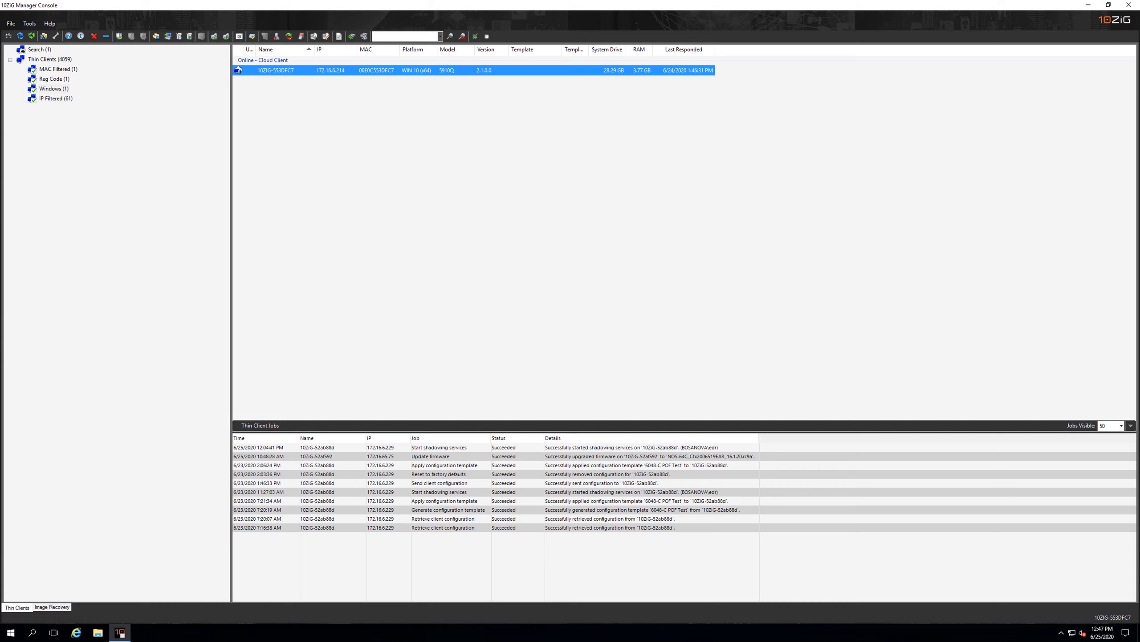
Examine the IP address filter range in the IP Filtered group's properties, and close them without changes
{"action": "right_click", "coordinate": [67, 98]}
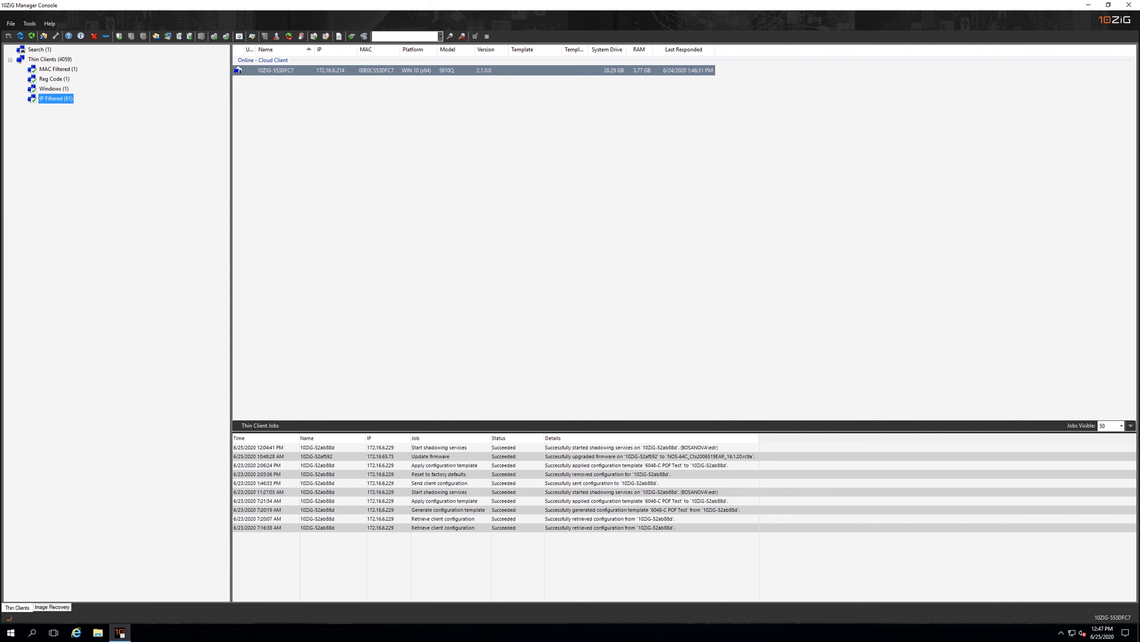
{"action": "left_click", "coordinate": [97, 194]}
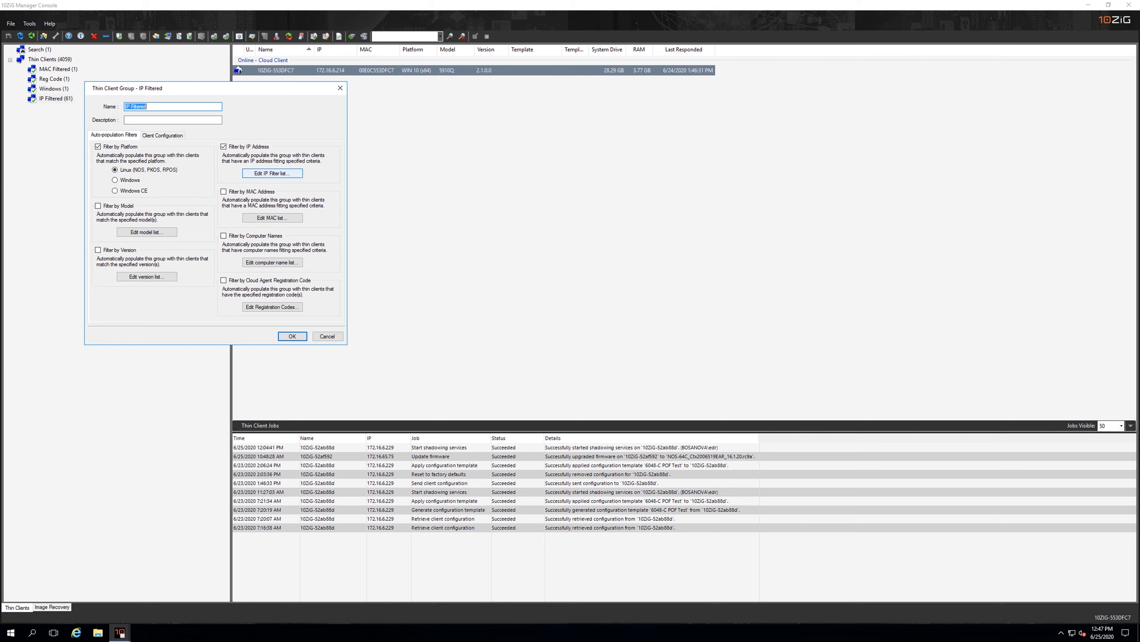
{"action": "left_click", "coordinate": [272, 173]}
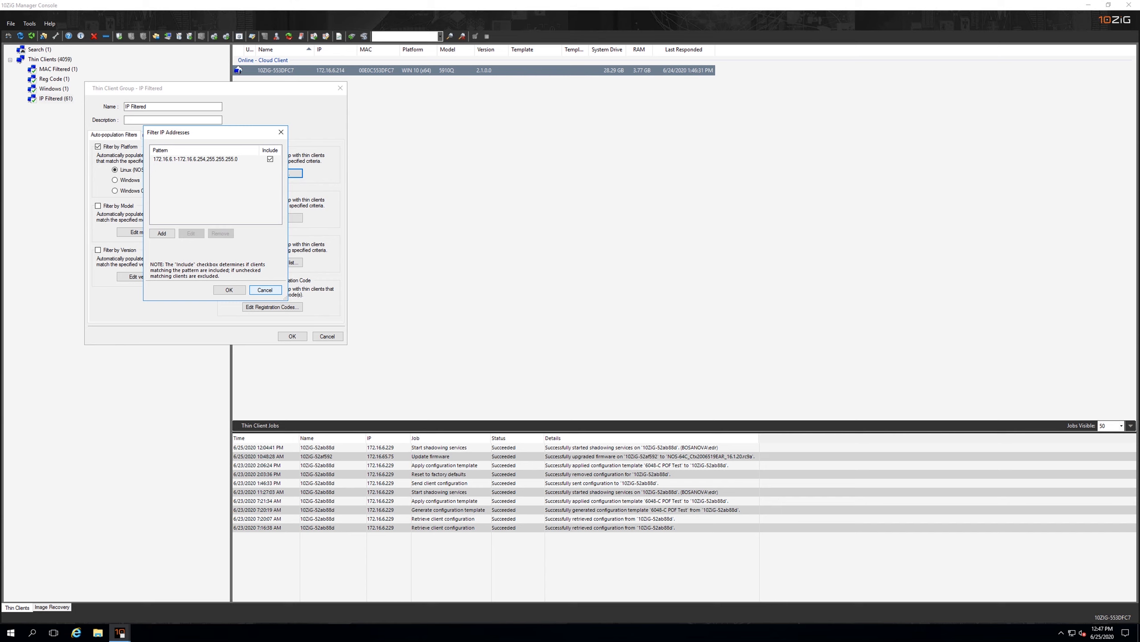
{"action": "left_click", "coordinate": [266, 290]}
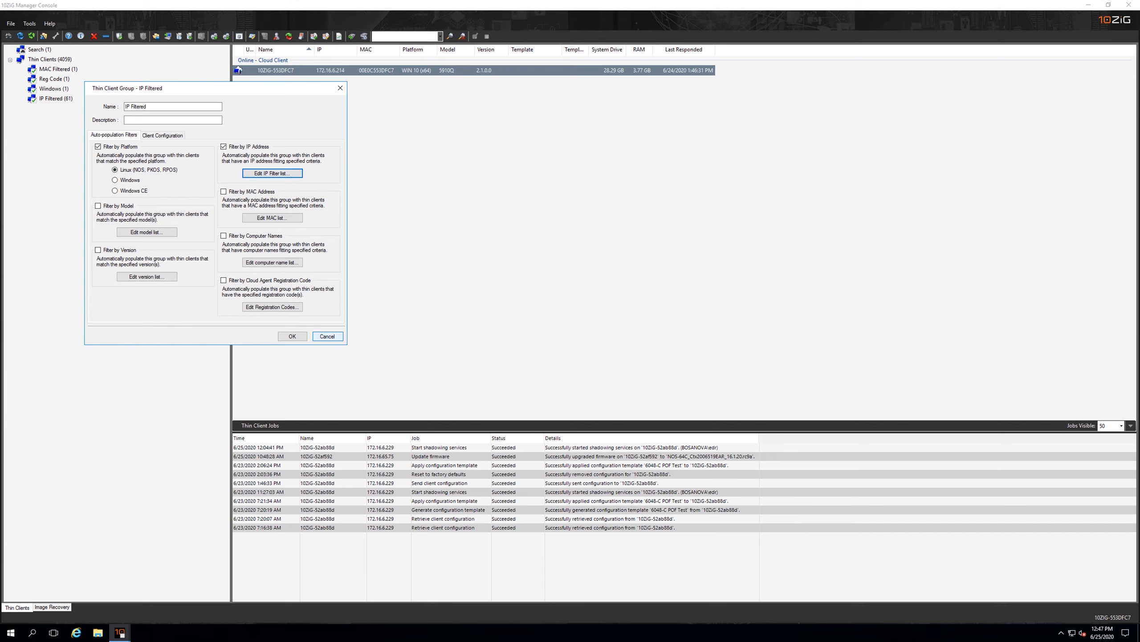
{"action": "left_click", "coordinate": [327, 336]}
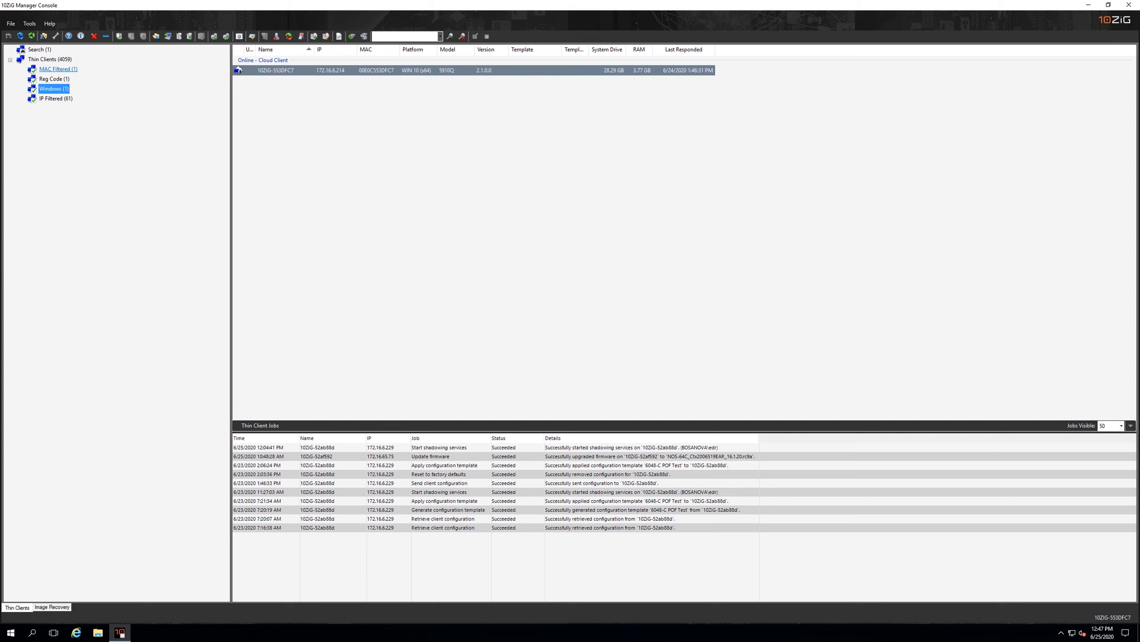
Open the MAC Filtered group's properties and examine its client configuration options for automatic configuration, naming and firmware updates
{"action": "left_click", "coordinate": [58, 69]}
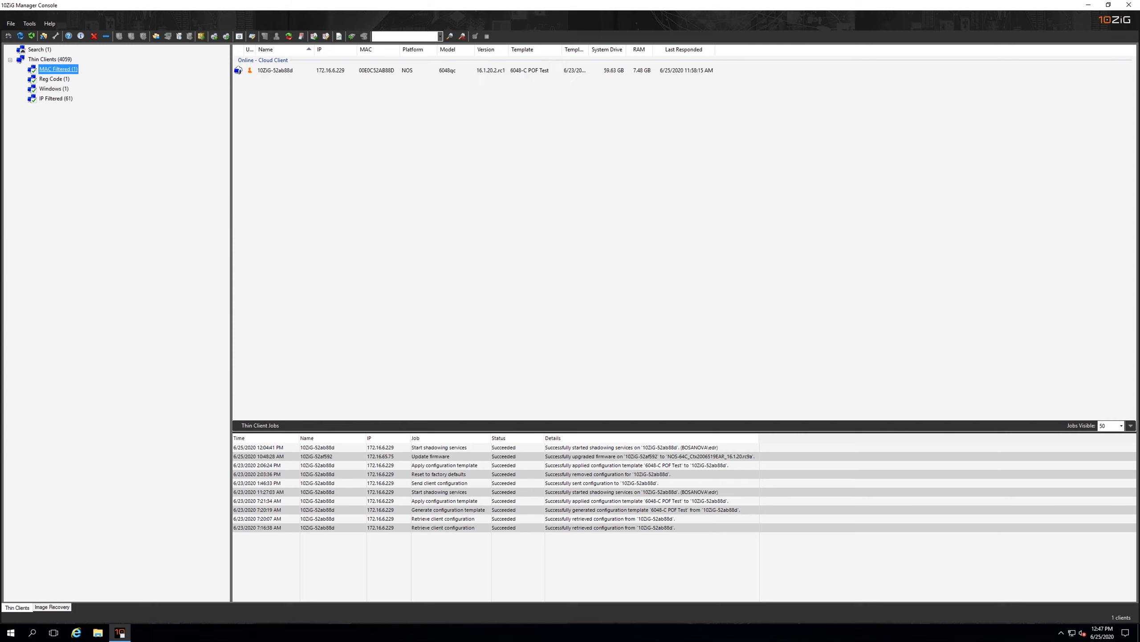
{"action": "right_click", "coordinate": [72, 68]}
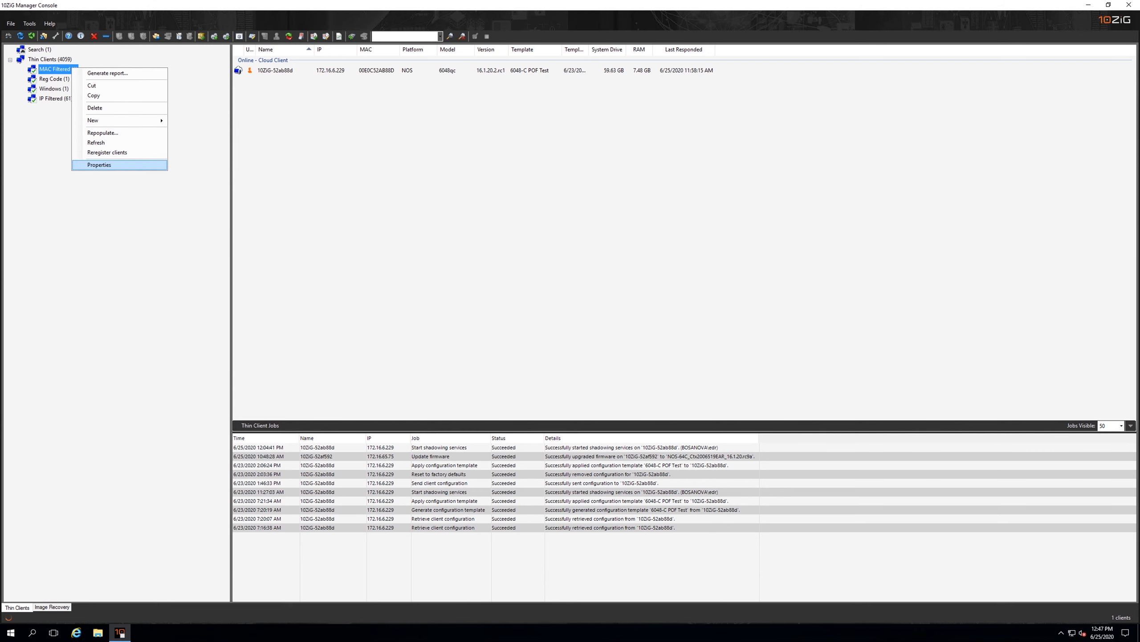
{"action": "left_click", "coordinate": [99, 165]}
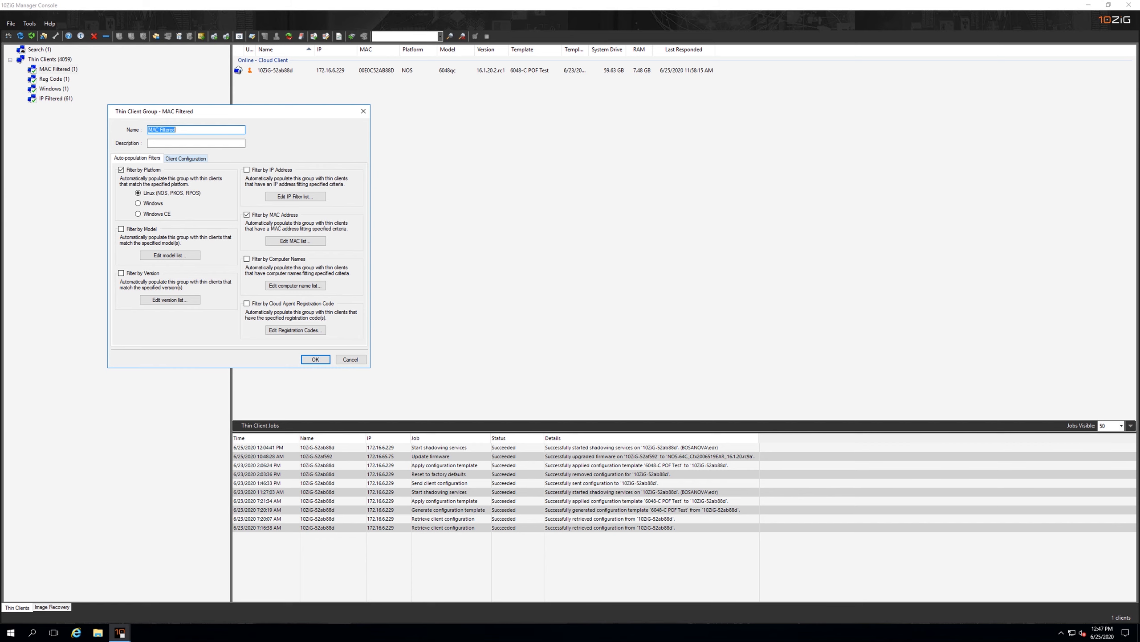
{"action": "left_click", "coordinate": [185, 158]}
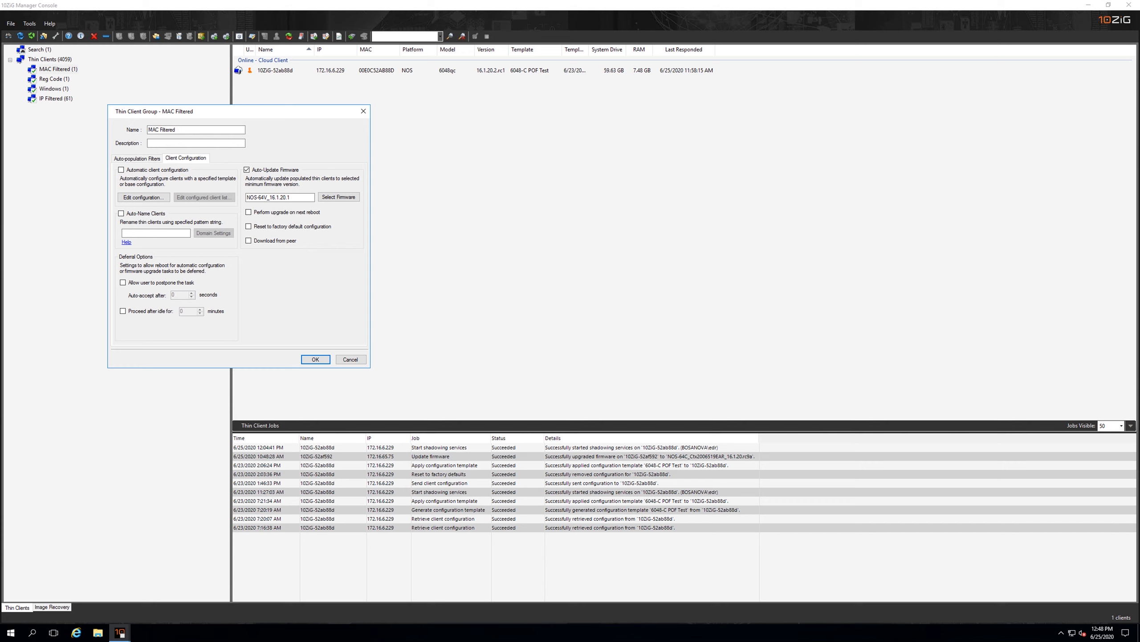
Examine the MAC Filtered group's auto-configuration templates and the list of templates available to add, keeping the template list as is
{"action": "left_click", "coordinate": [144, 197]}
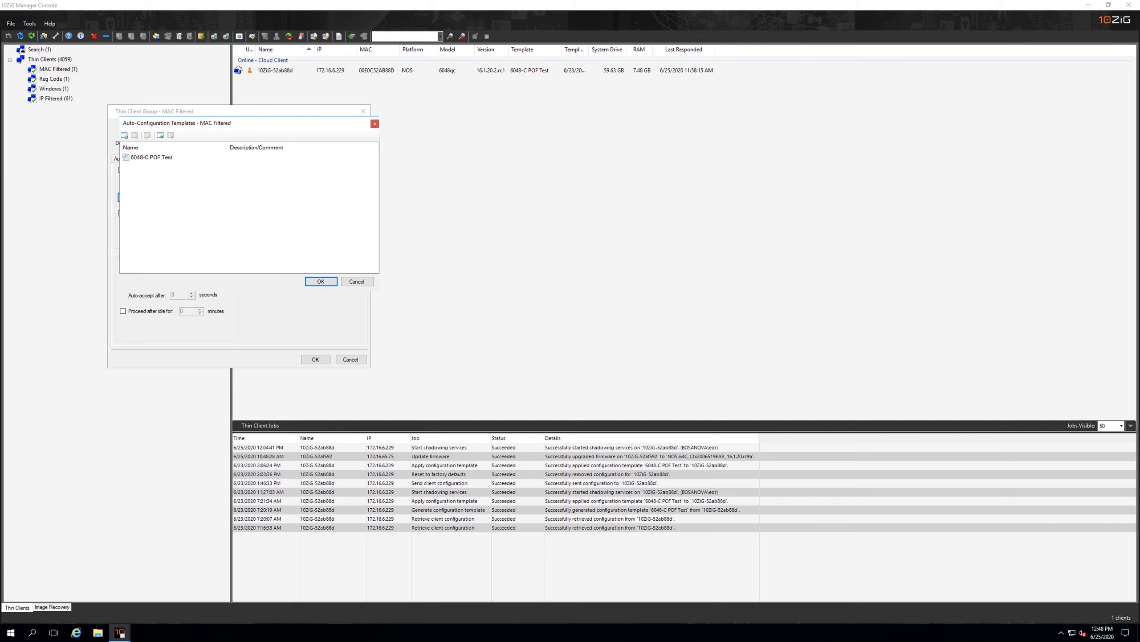
{"action": "left_click", "coordinate": [151, 158]}
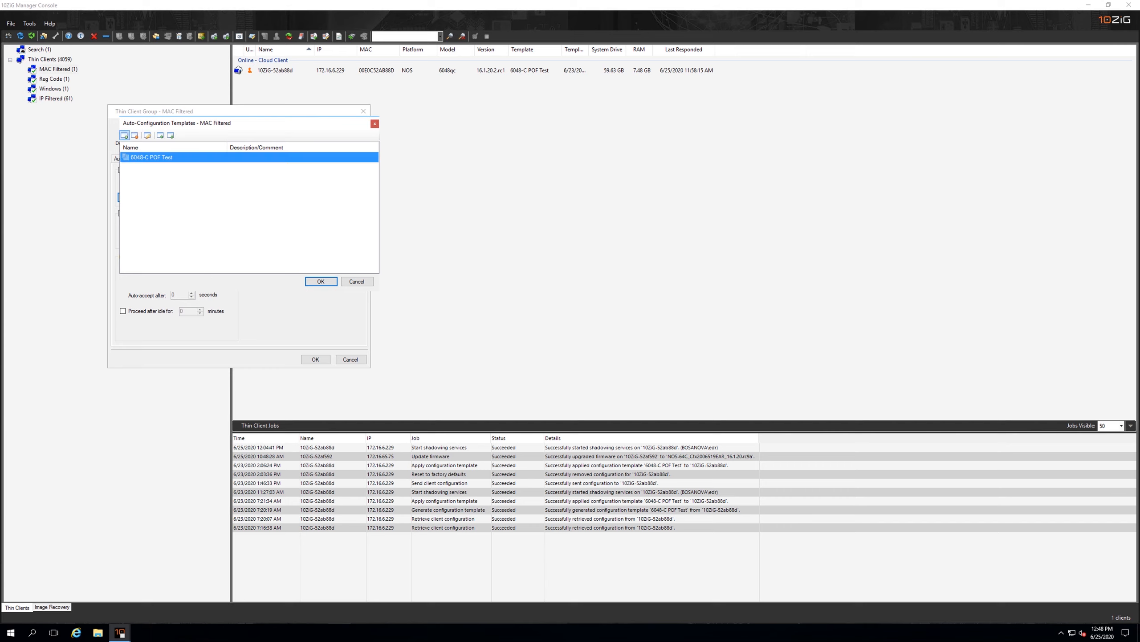
{"action": "left_click", "coordinate": [125, 135]}
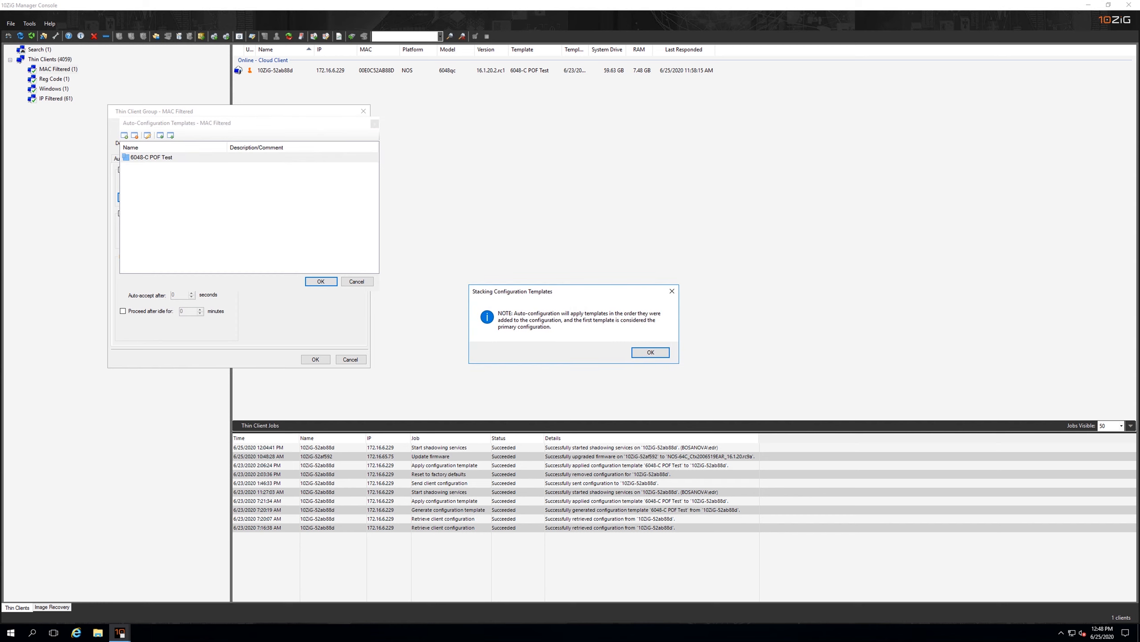
{"action": "key", "text": "Return"}
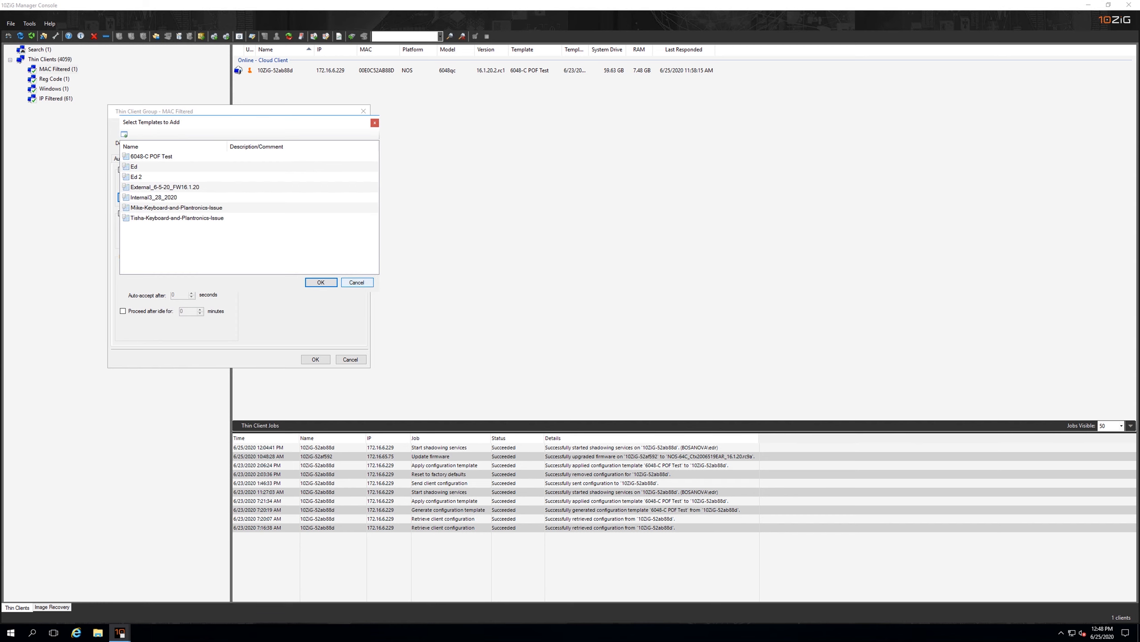
{"action": "left_click", "coordinate": [357, 282]}
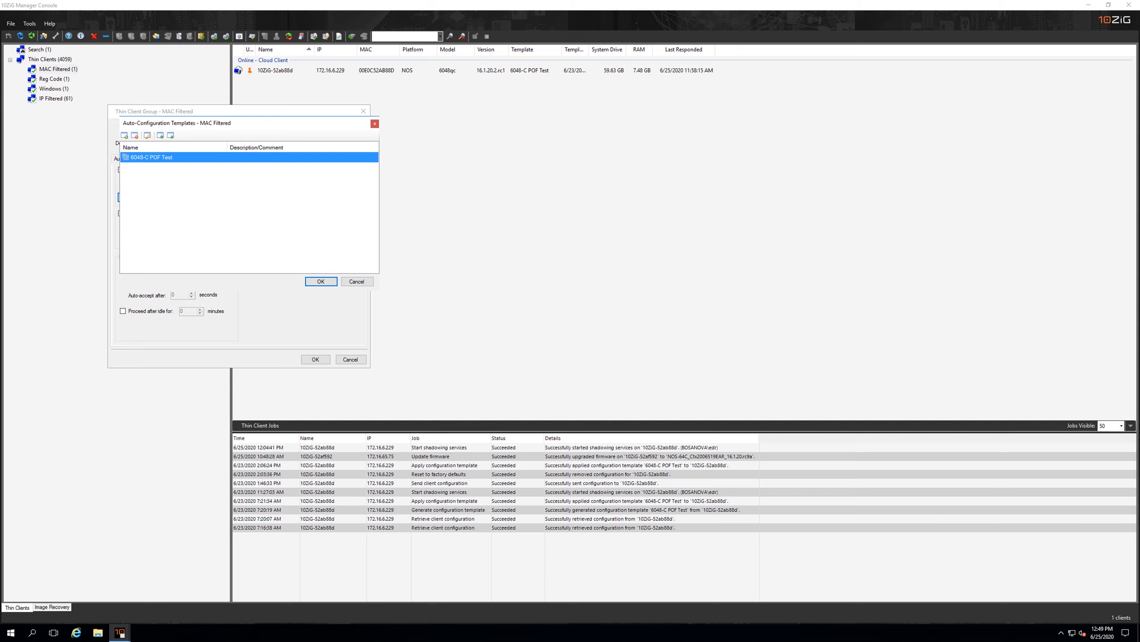
{"action": "key", "text": "Return"}
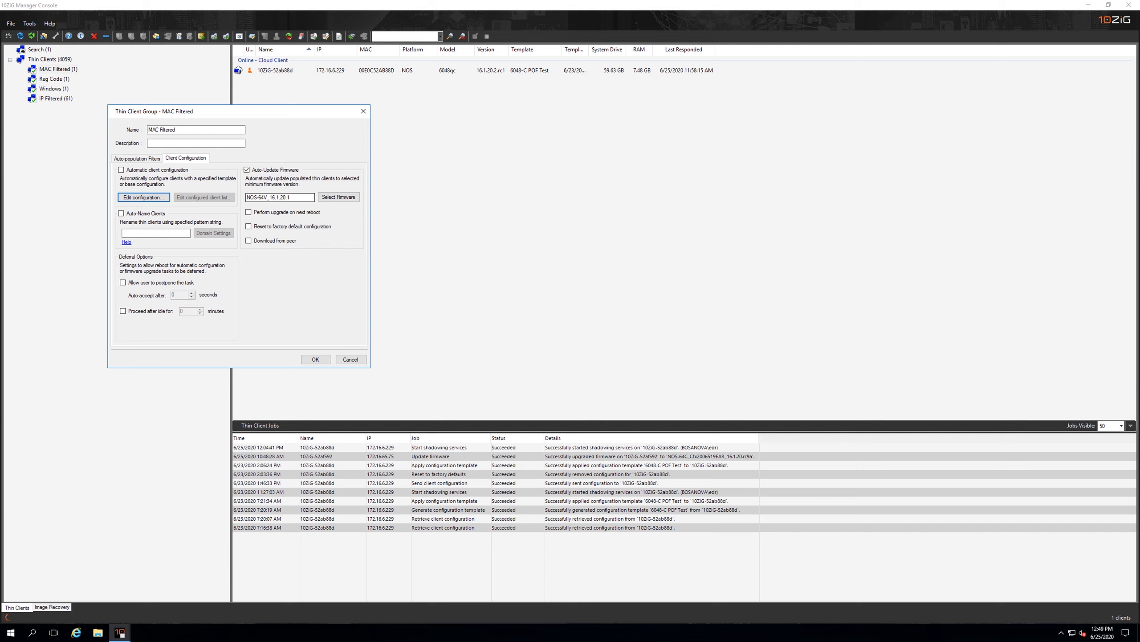
Enter LAB1-<3> as the Auto-Name Clients pattern for the MAC Filtered group and save the group's properties
{"action": "left_click_drag", "start_coordinate": [295, 197], "coordinate": [245, 197]}
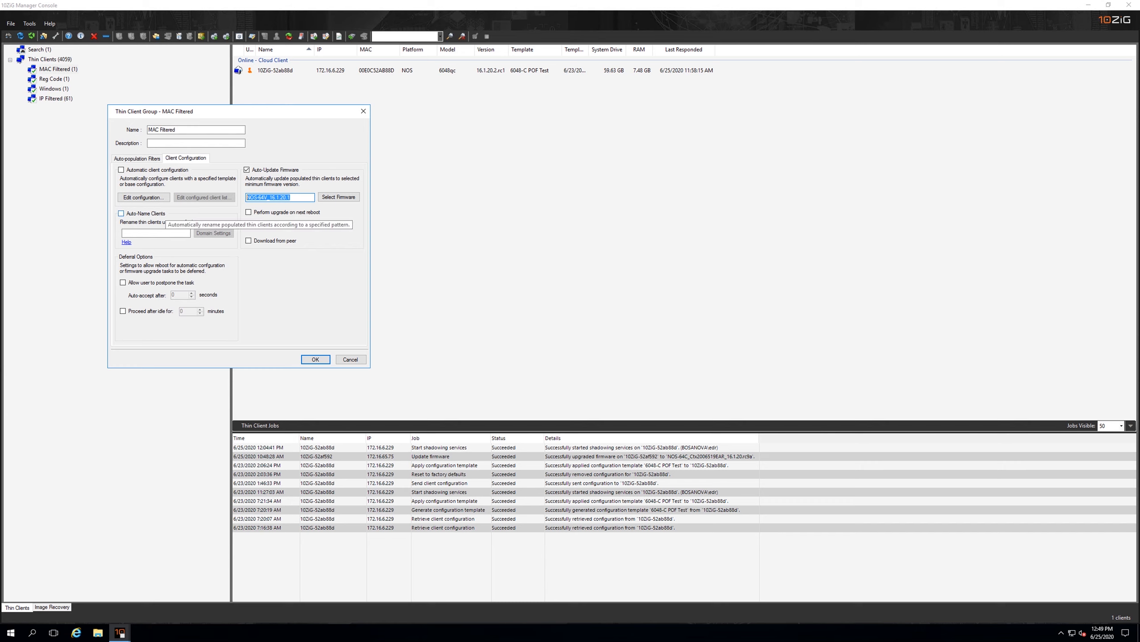
{"action": "left_click", "coordinate": [155, 233]}
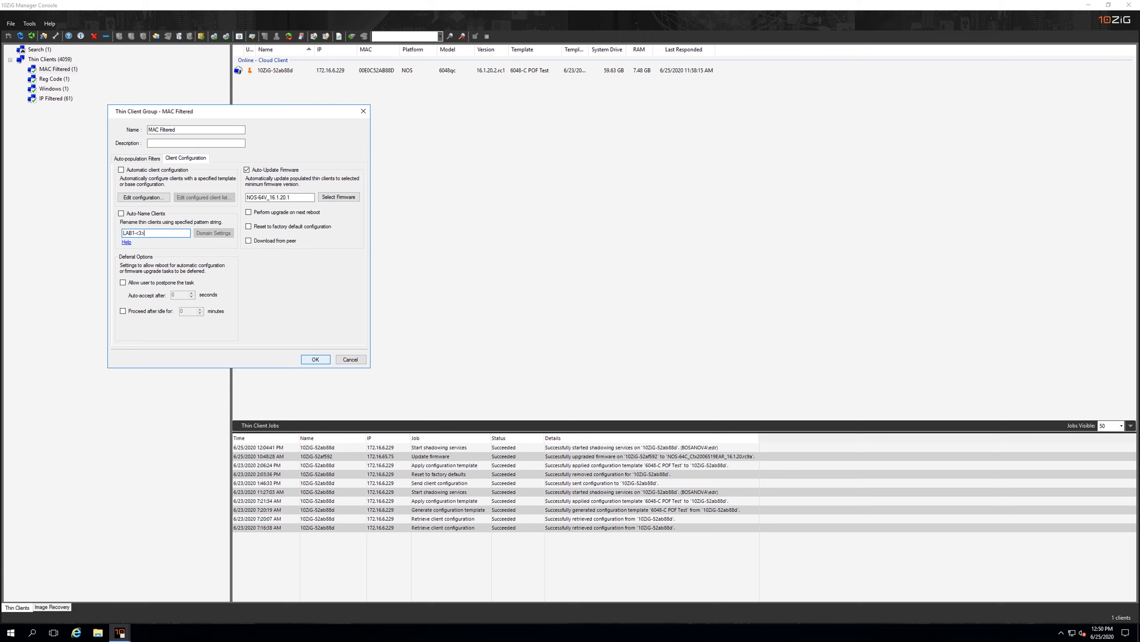
{"action": "left_click", "coordinate": [315, 359]}
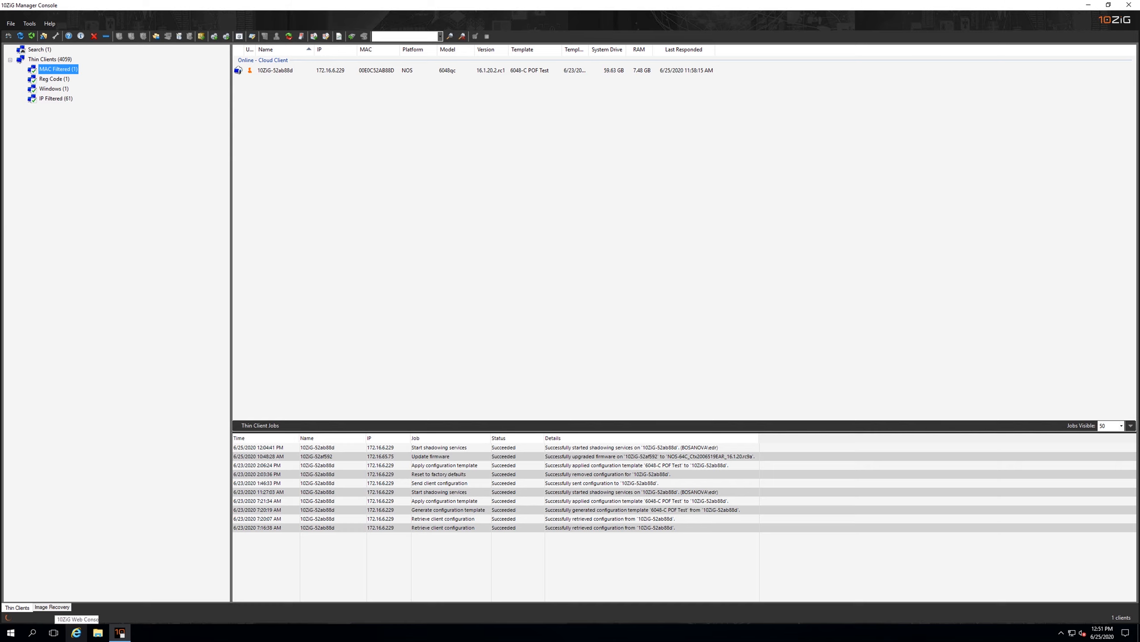
Switch to the 10ZiG Web Console, log in, and view the properties of the first client in the IP Filtered group
{"action": "left_click", "coordinate": [76, 632]}
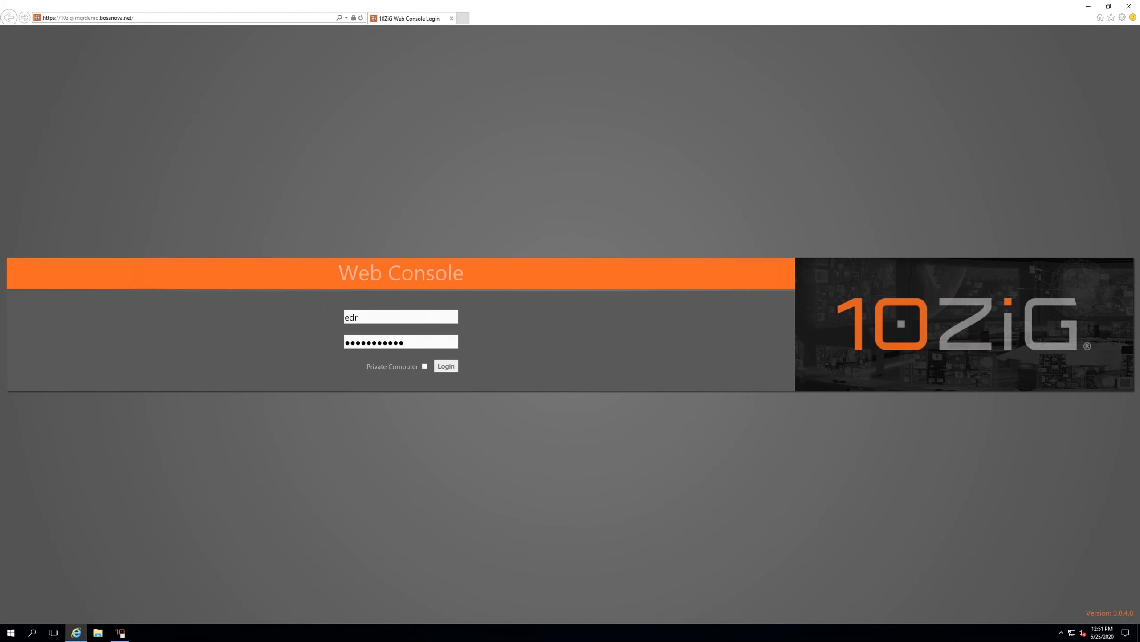
{"action": "left_click", "coordinate": [446, 366]}
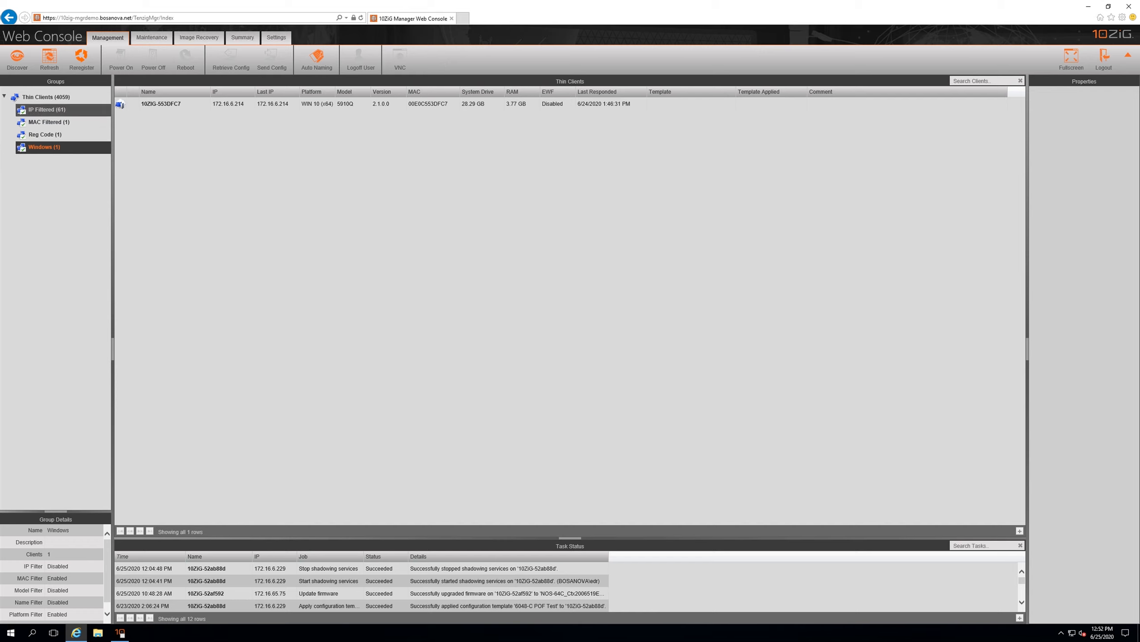
{"action": "left_click", "coordinate": [47, 109]}
{"action": "left_click", "coordinate": [121, 104]}
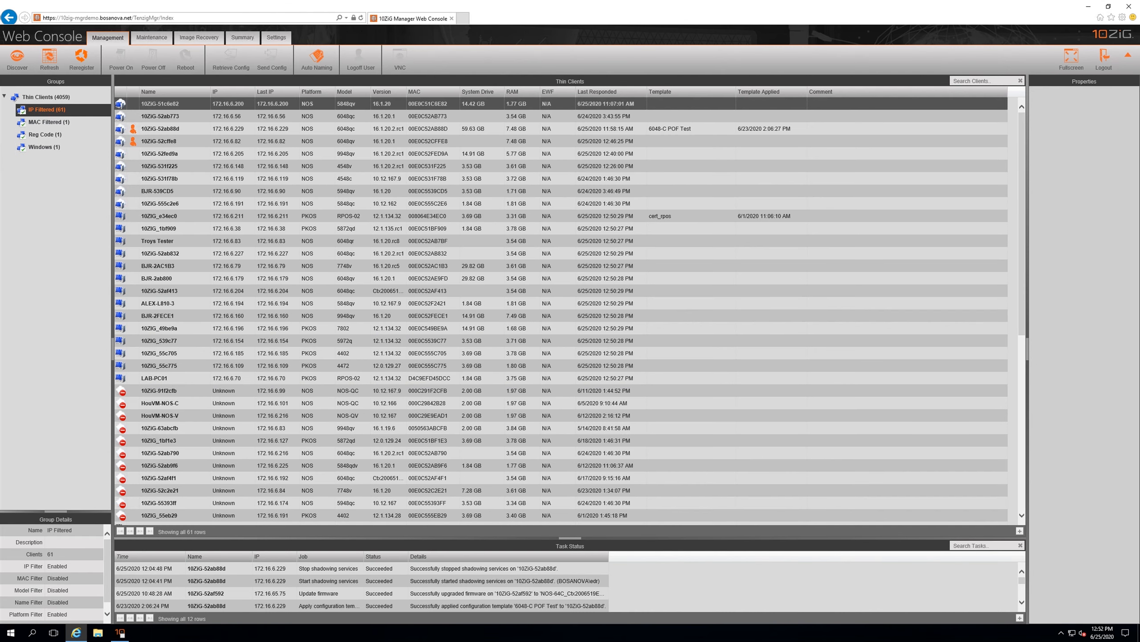
{"action": "right_click", "coordinate": [155, 104]}
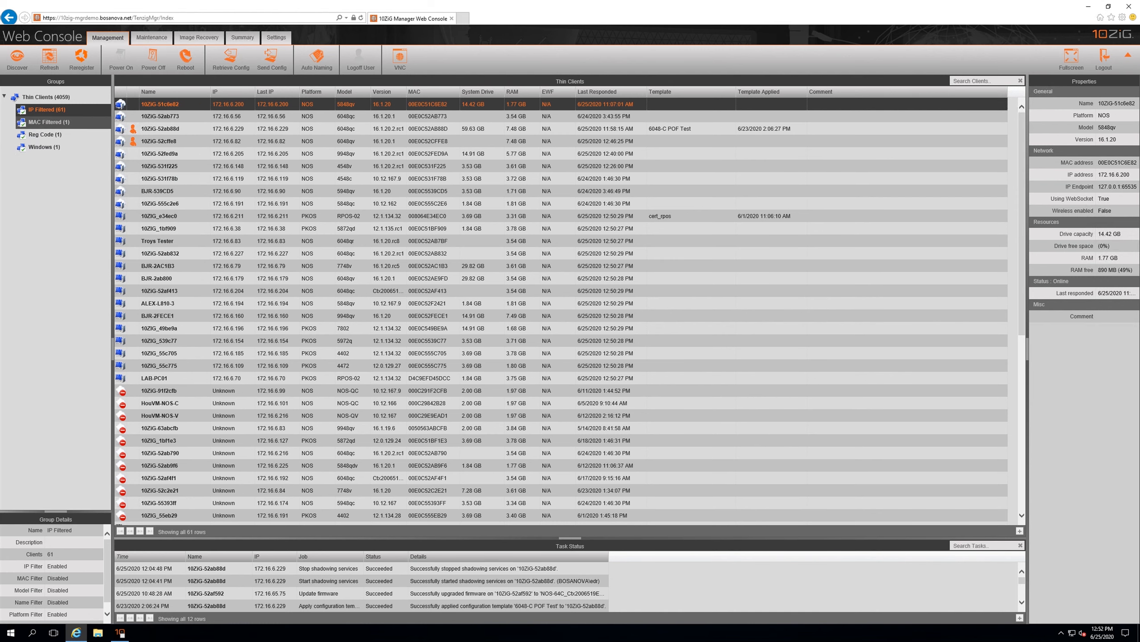
Start a VNC session to the thin client in the MAC Filtered group
{"action": "left_click", "coordinate": [49, 122]}
{"action": "right_click", "coordinate": [165, 104]}
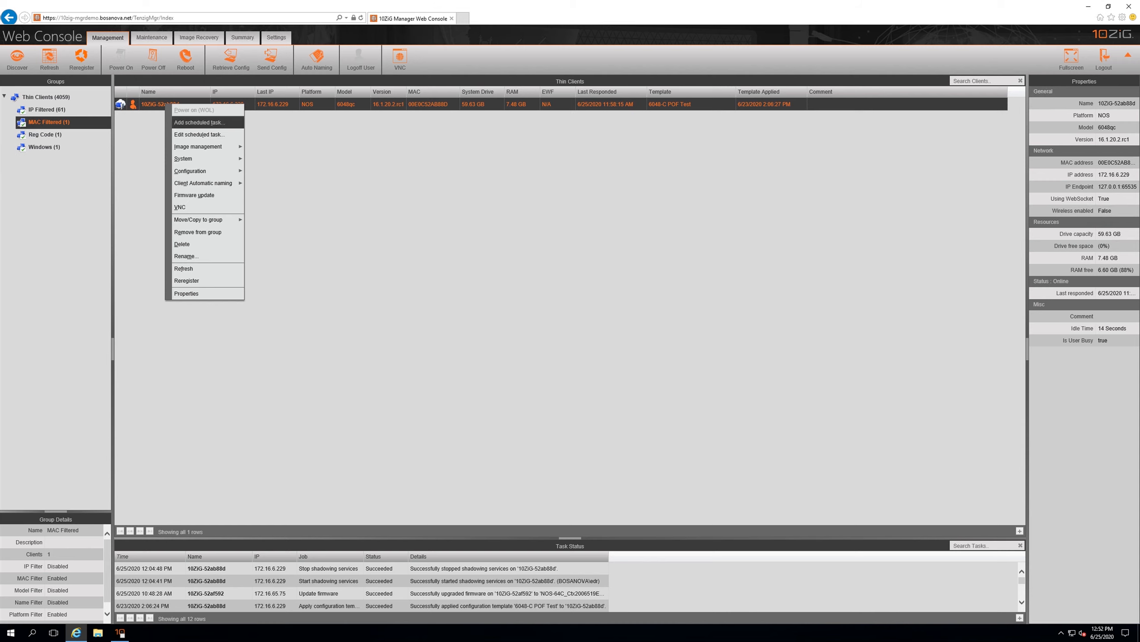
{"action": "mouse_move", "coordinate": [202, 170]}
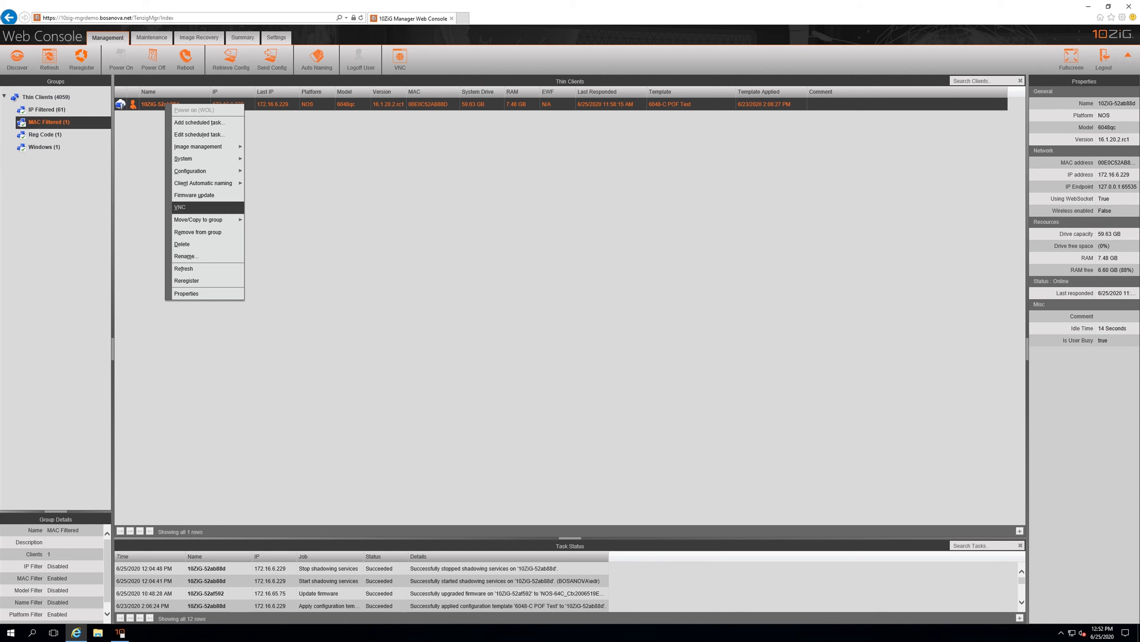
{"action": "left_click", "coordinate": [189, 207]}
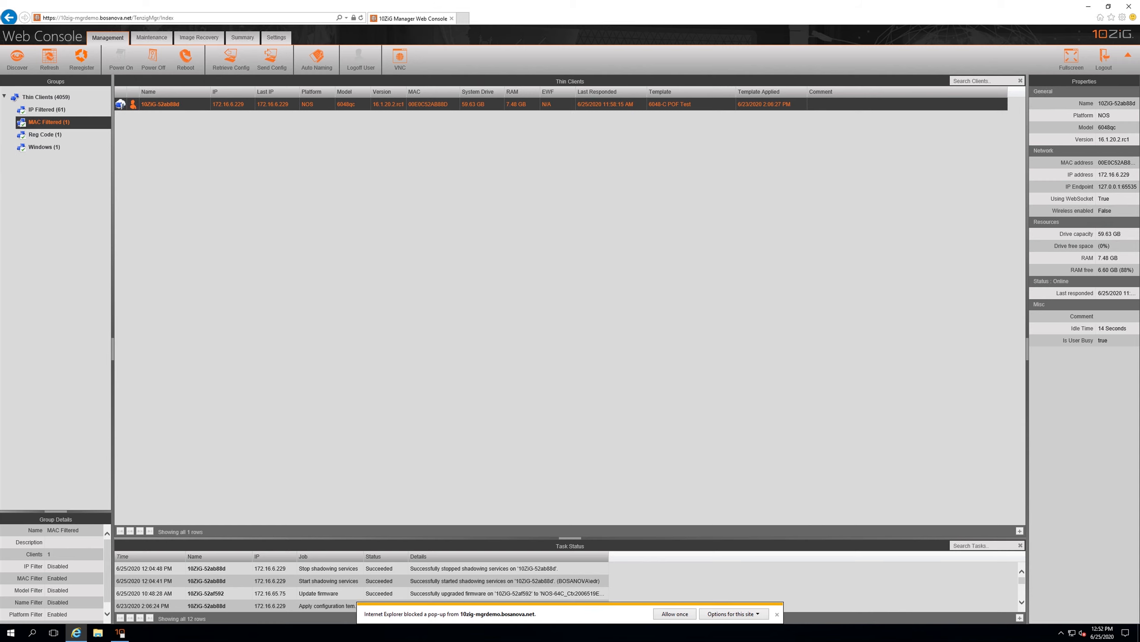